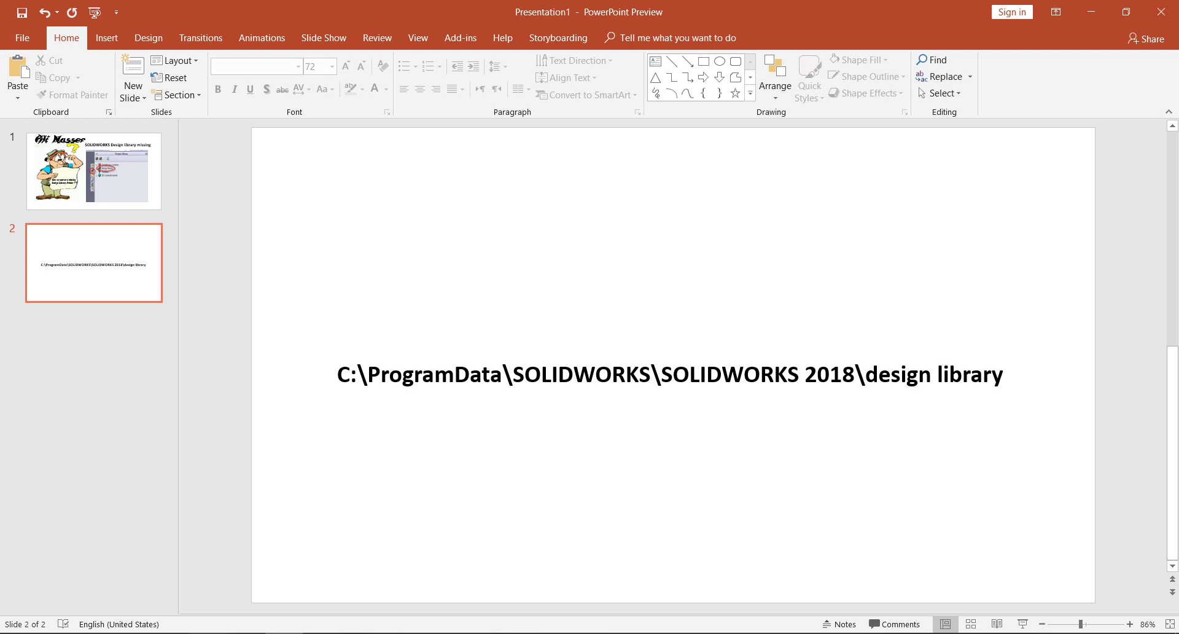
Switch to File Explorer and set the folder options to show hidden files, folders, and drives
key("alt+Tab")
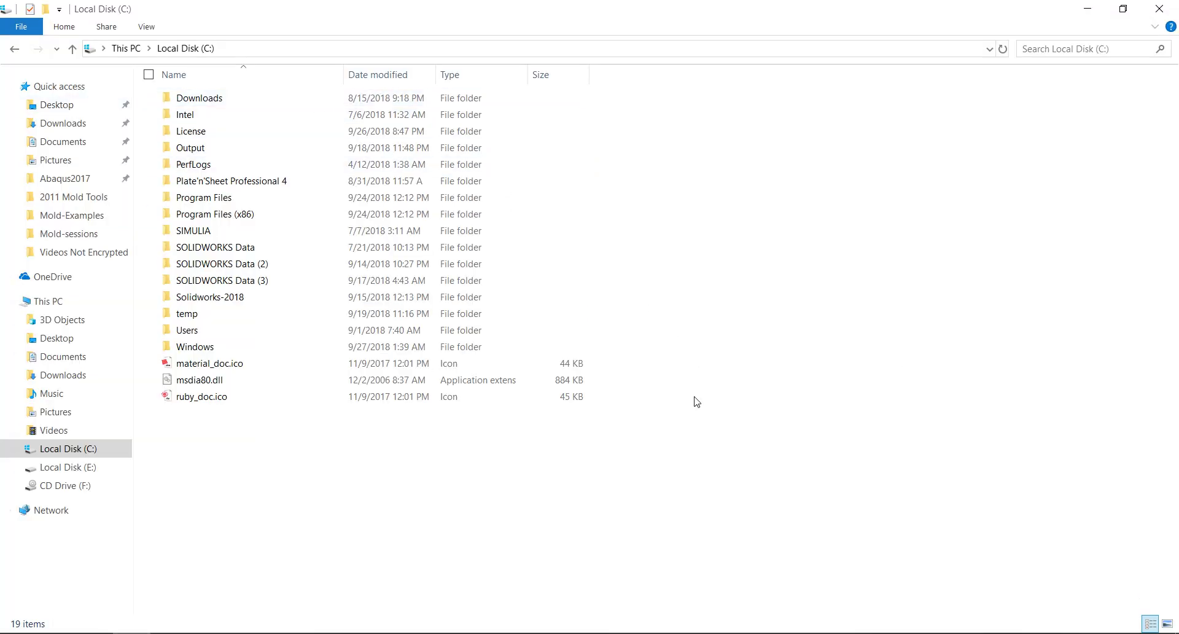
scroll(697, 401, "up", 4, "ctrl")
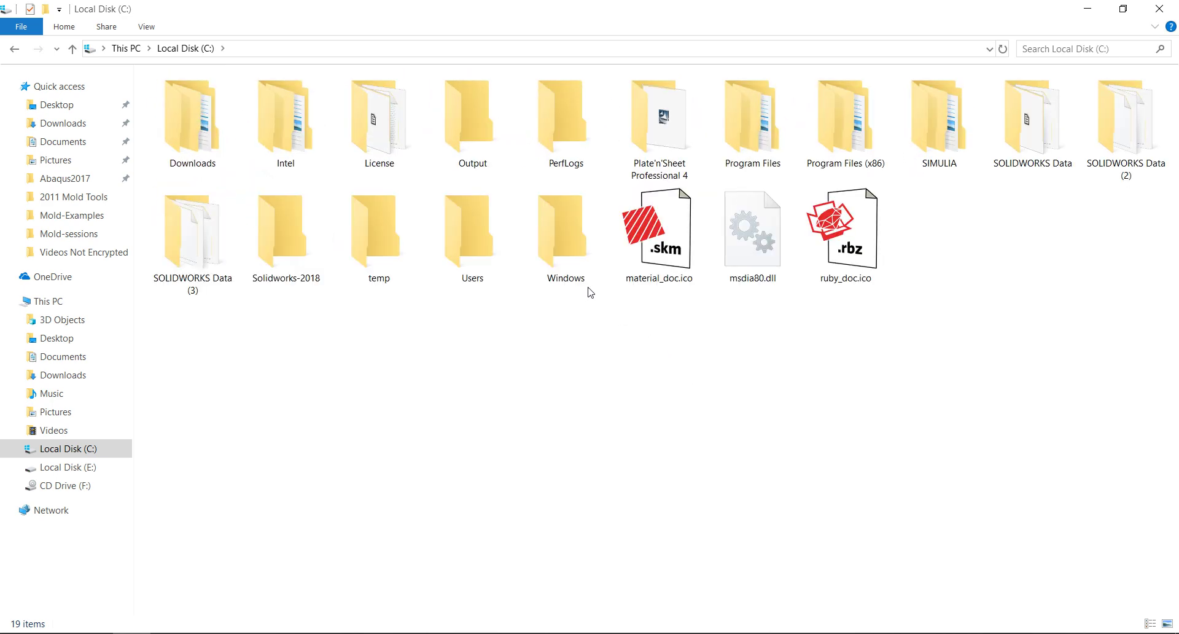
left_click(155, 27)
left_click(673, 80)
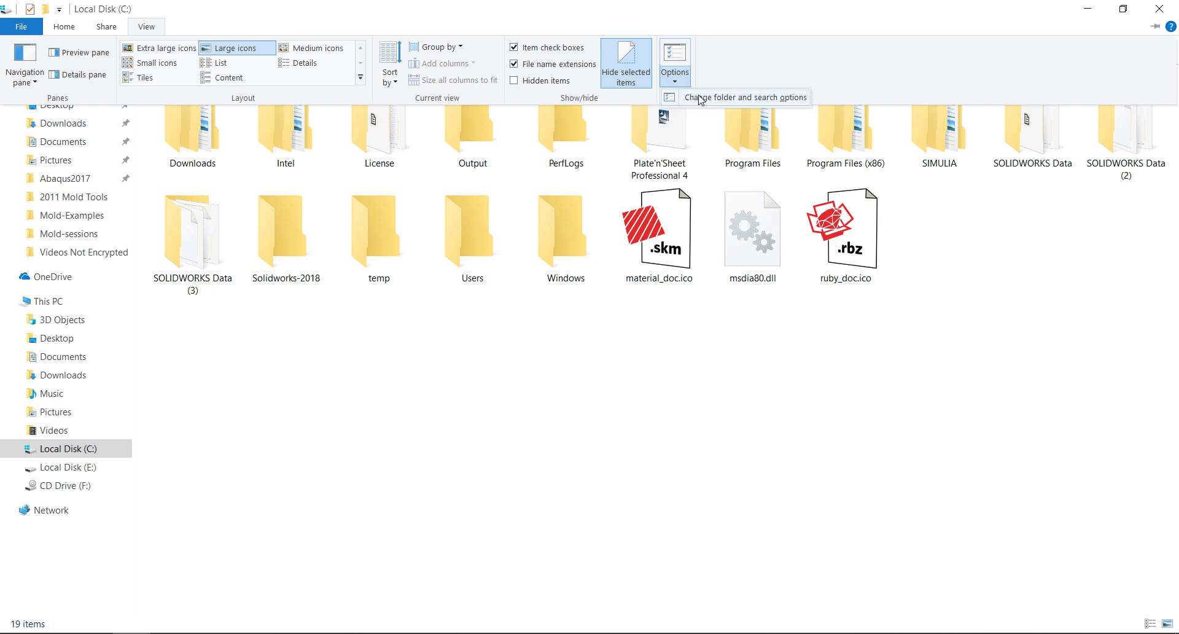
left_click(760, 100)
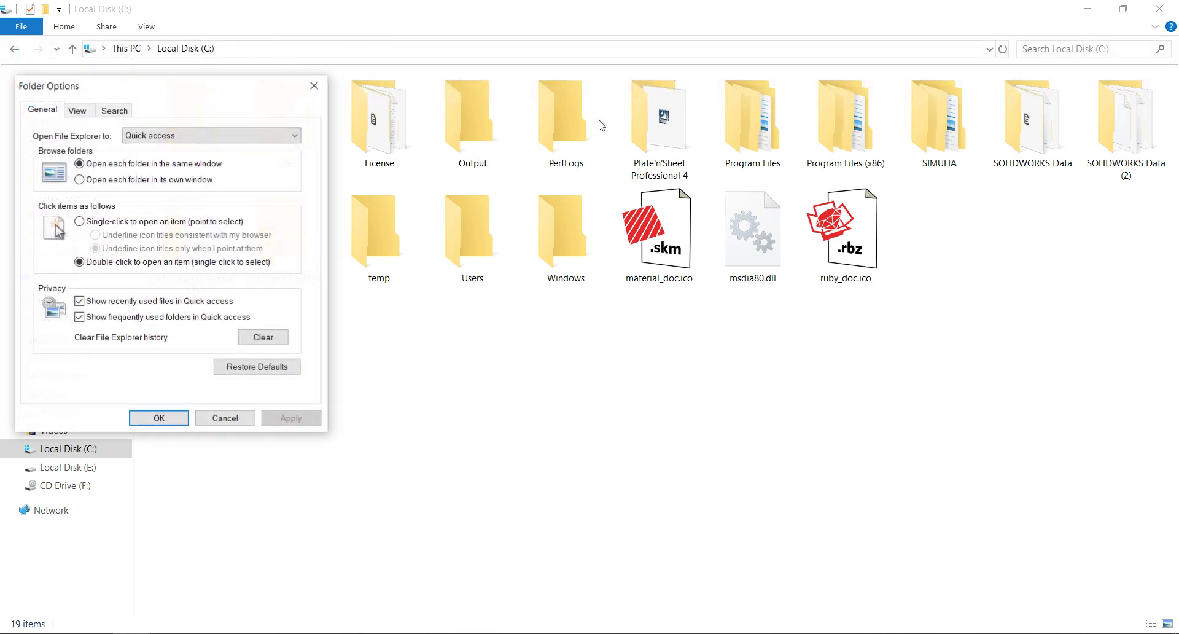
left_click(79, 112)
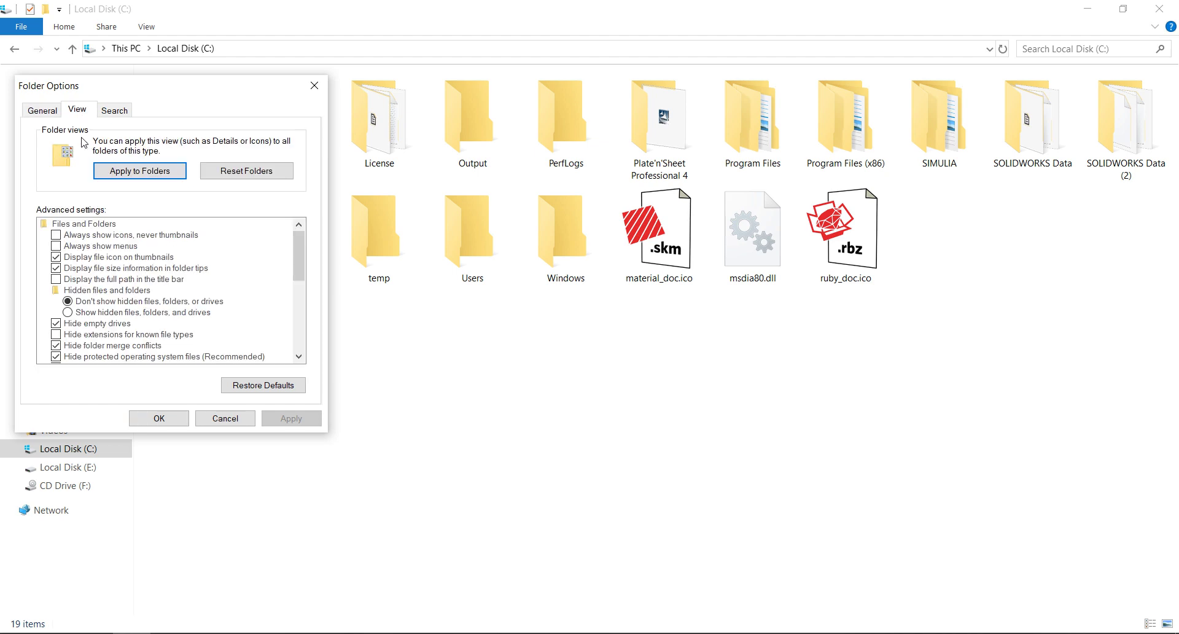
left_click(97, 313)
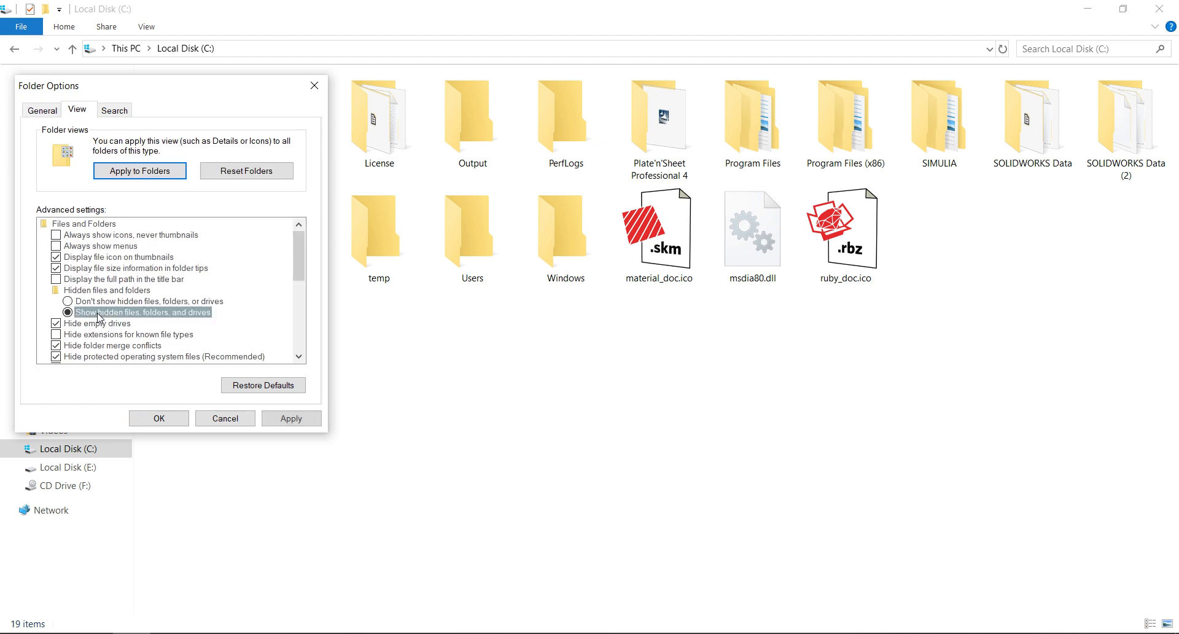
left_click(291, 419)
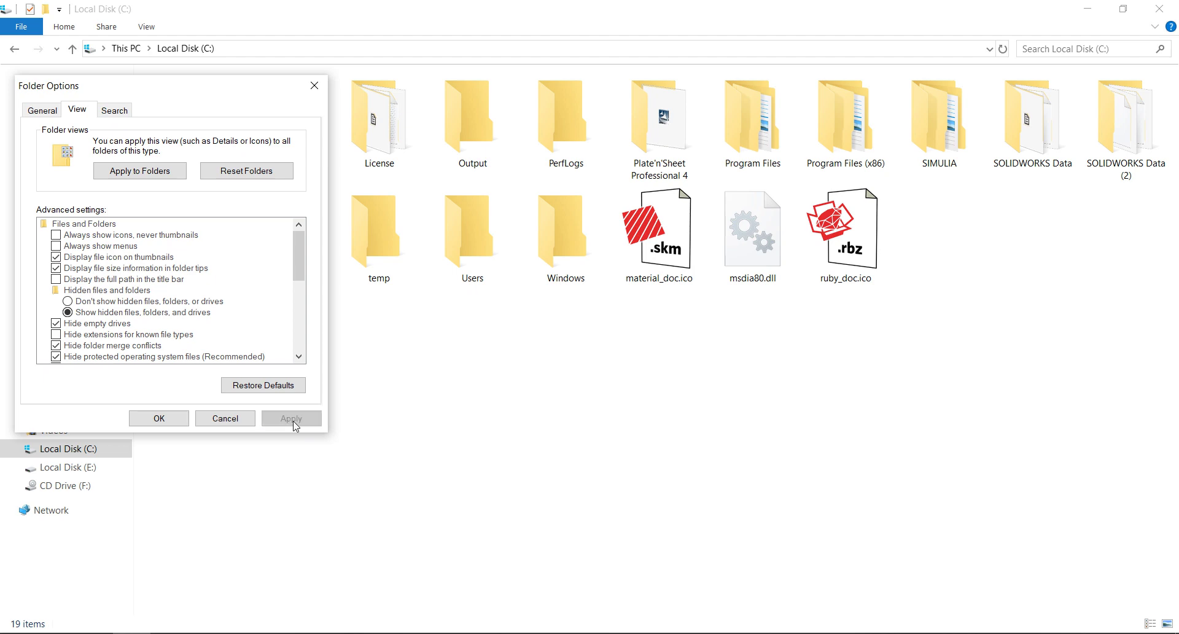
left_click(155, 419)
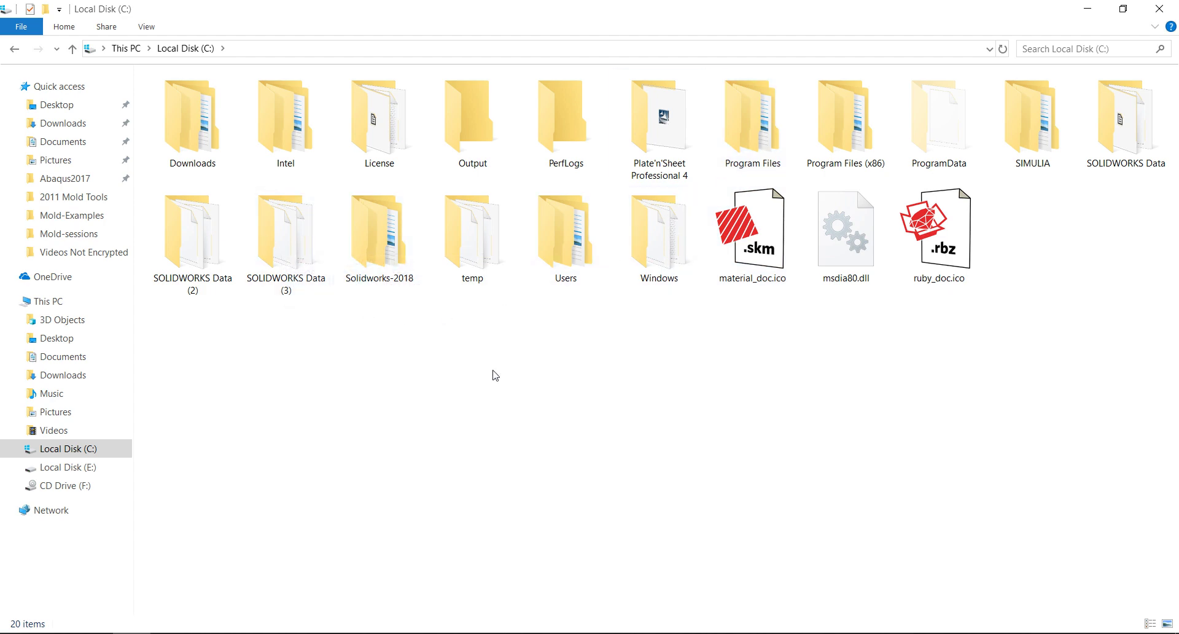
Open the folder C:\ProgramData\SOLIDWORKS\SOLIDWORKS 2018\design library
scroll(692, 305, "up", 2, "ctrl")
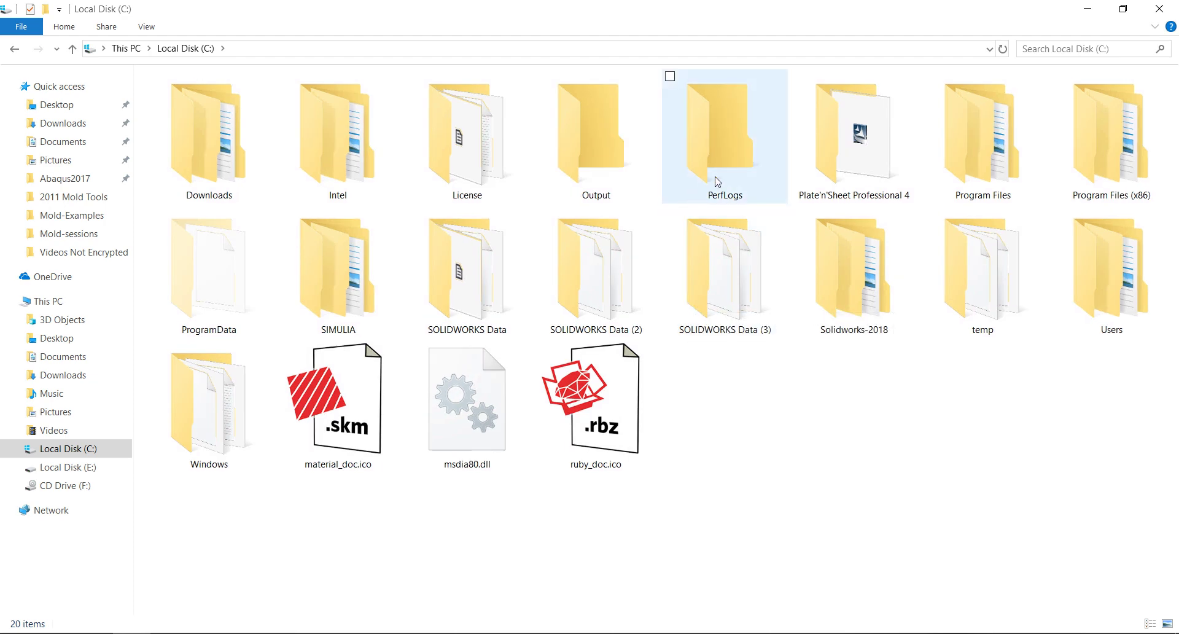
left_click(204, 283)
double_click(203, 284)
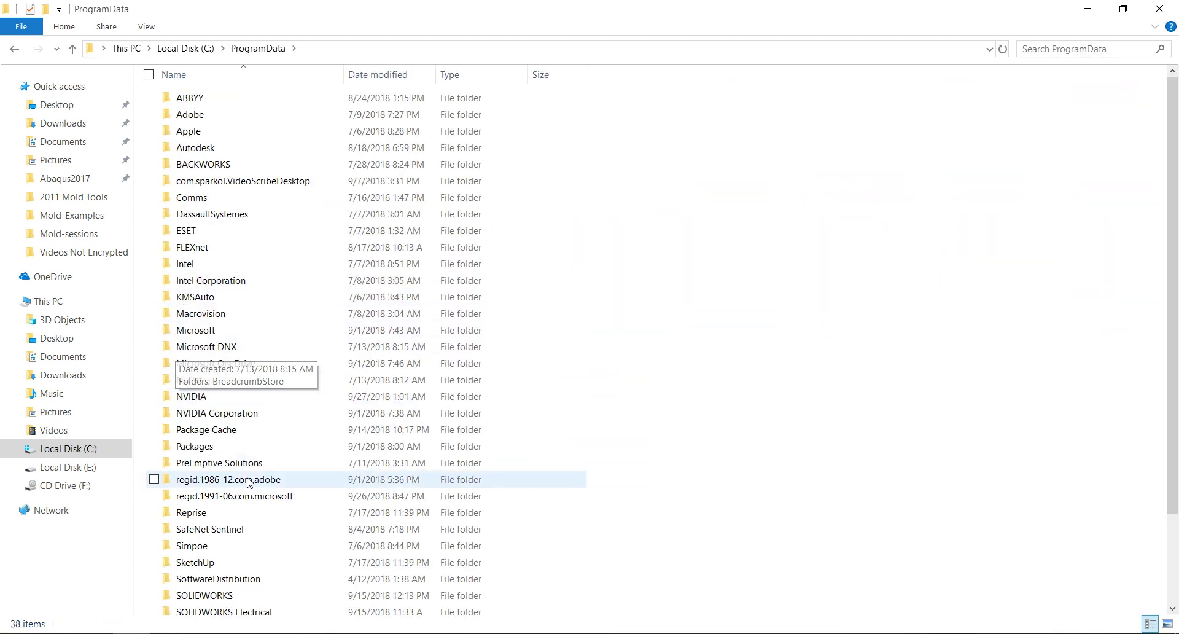
scroll(250, 527, "down", 1)
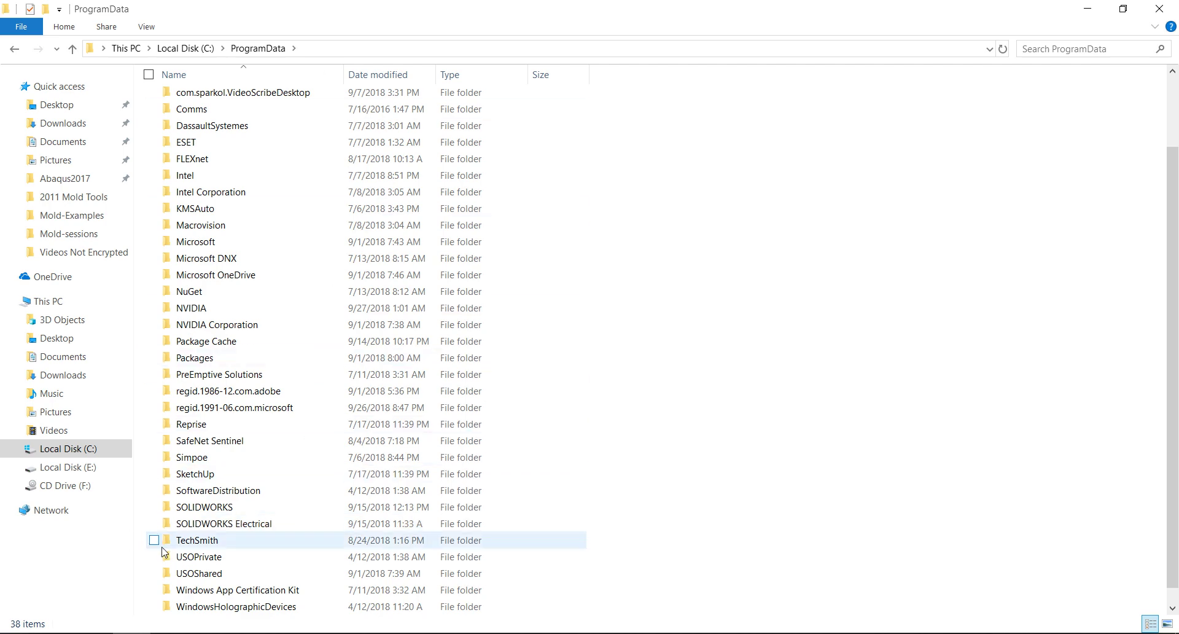
scroll(211, 516, "down", 1)
left_click(218, 497)
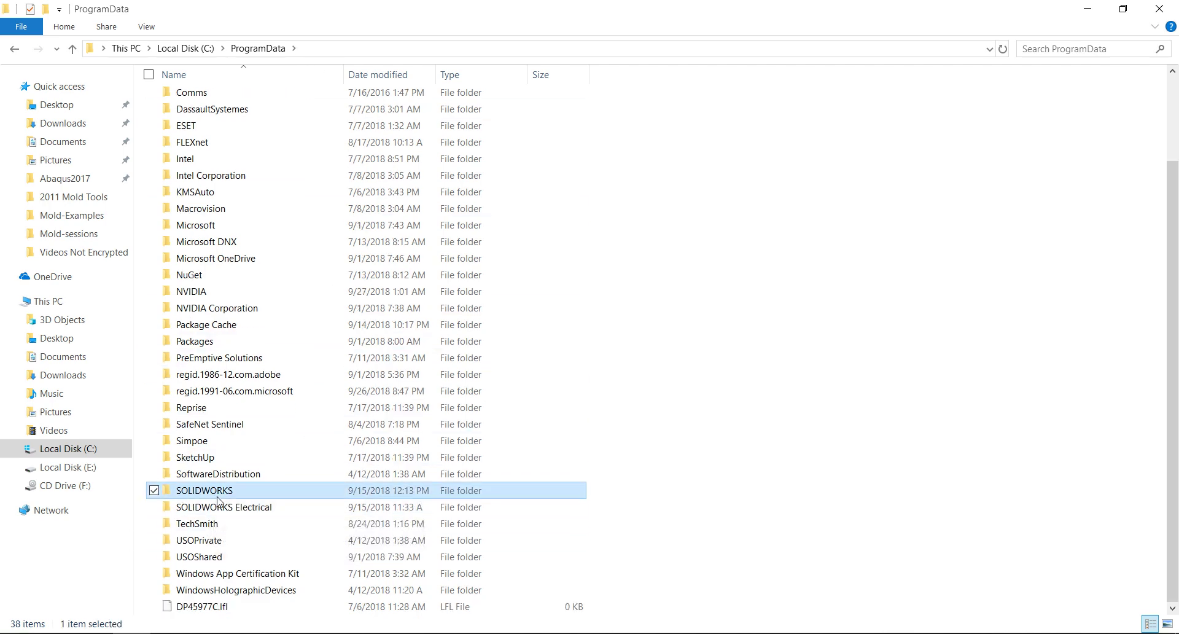
double_click(218, 498)
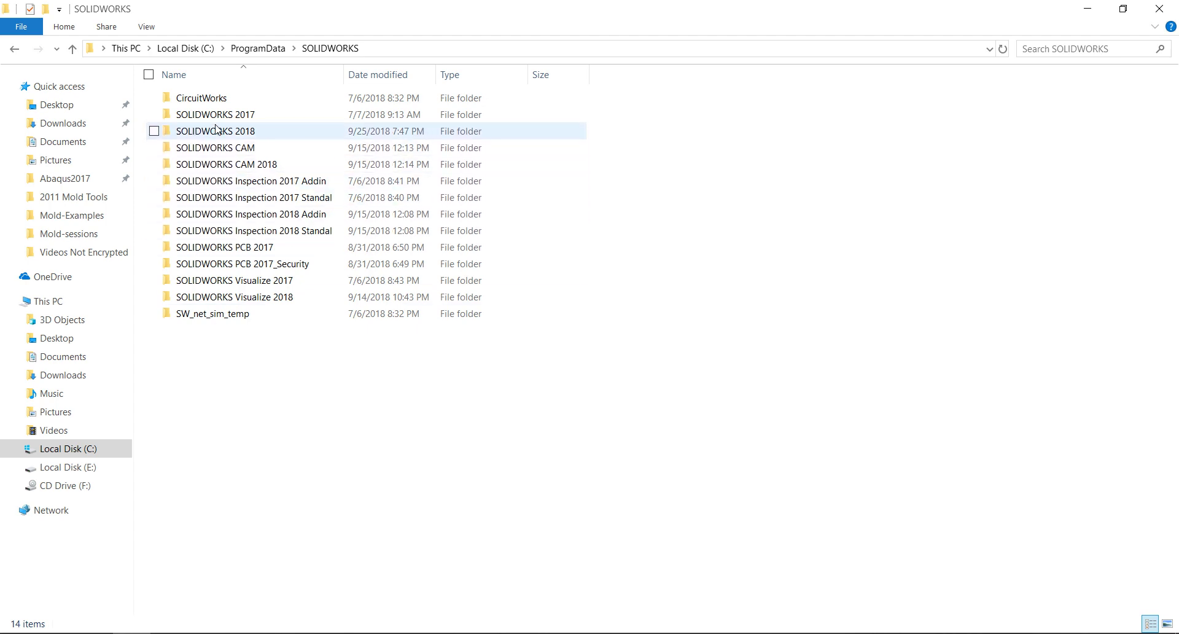
double_click(199, 132)
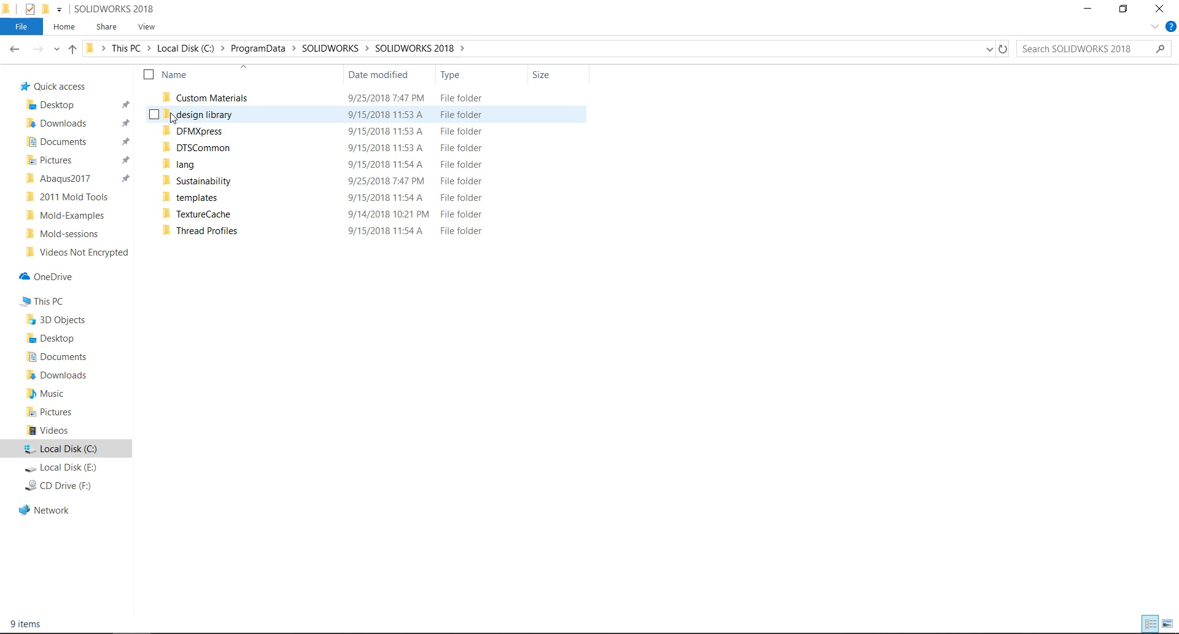
left_click(206, 116)
double_click(209, 116)
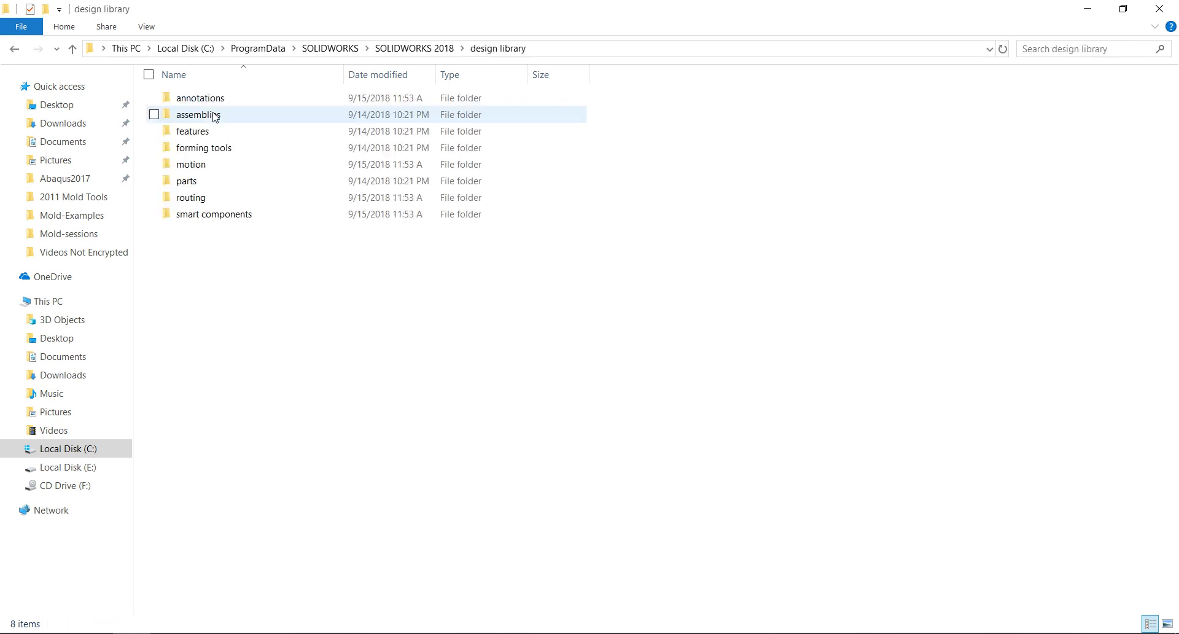
Copy the full path of the design library folder
left_click(554, 52)
left_click_drag(532, 49, 5, 71)
right_click(332, 53)
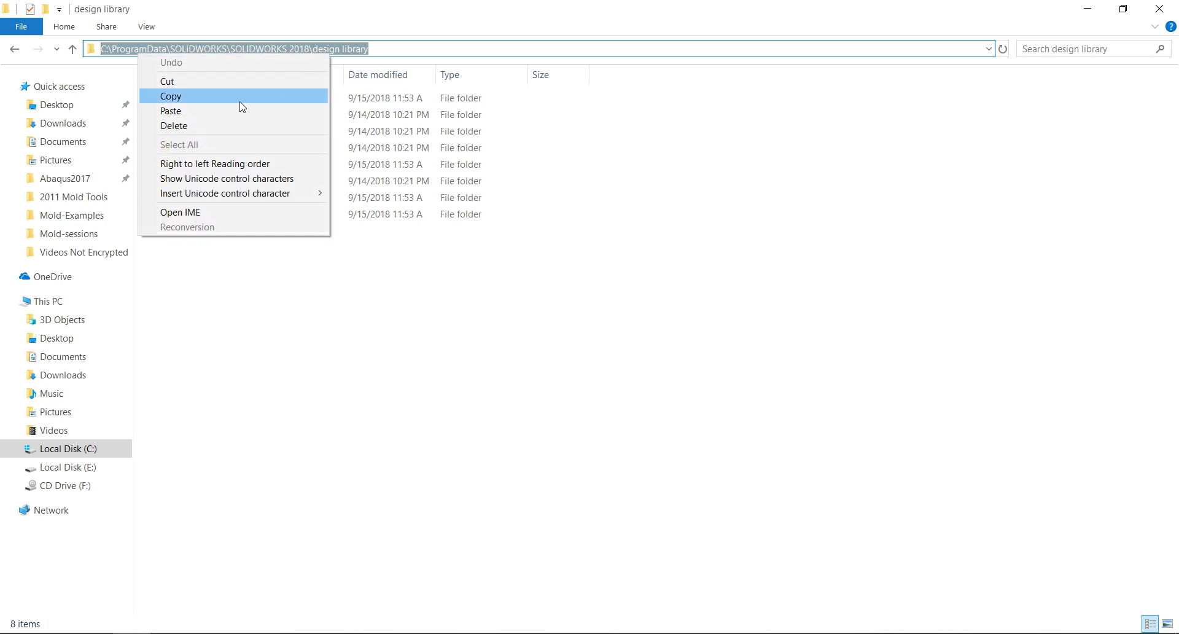
left_click(238, 97)
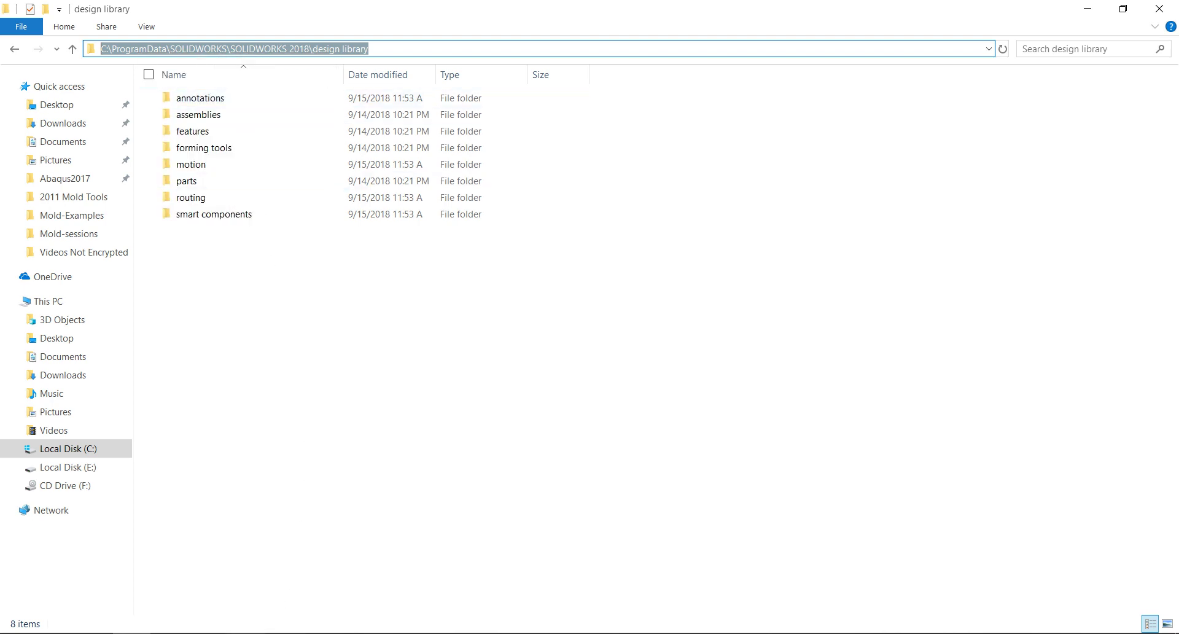
Switch to SOLIDWORKS and start adding a file location to the Design Library, browsing from Local Disk (C:)
key("alt+Tab")
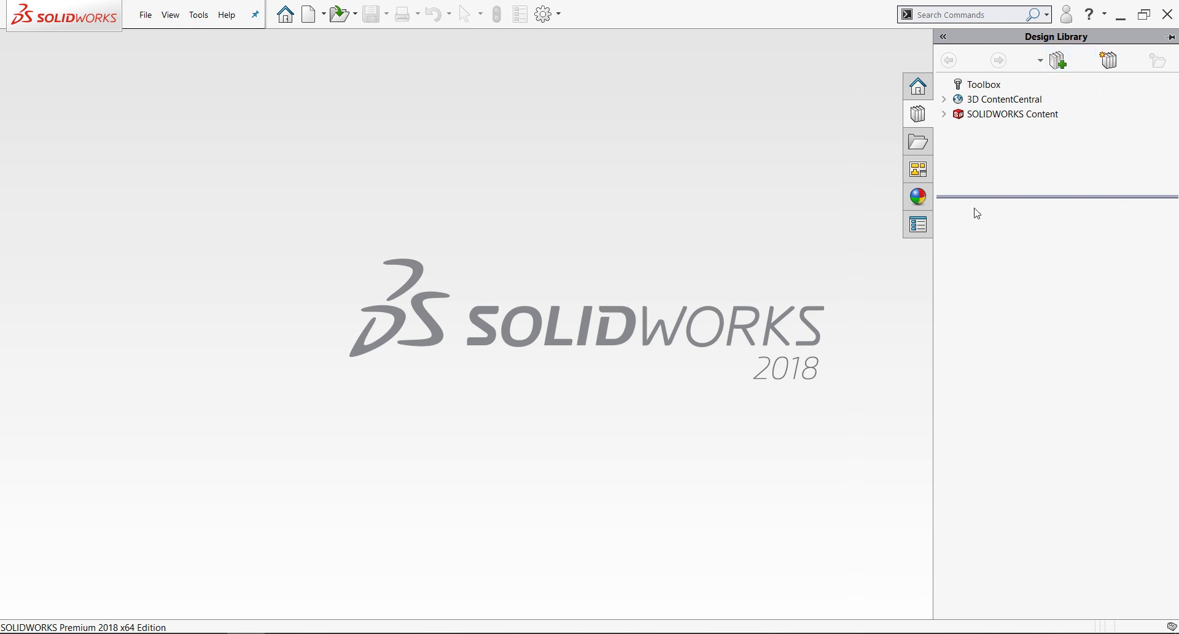
left_click(1059, 69)
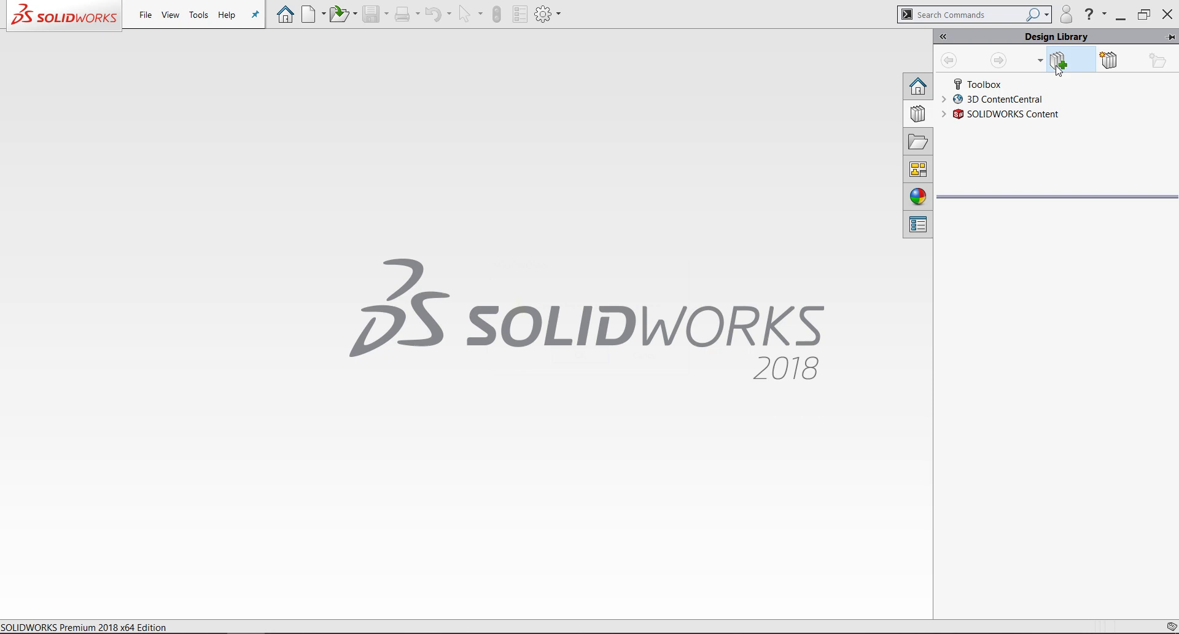
left_click(648, 358)
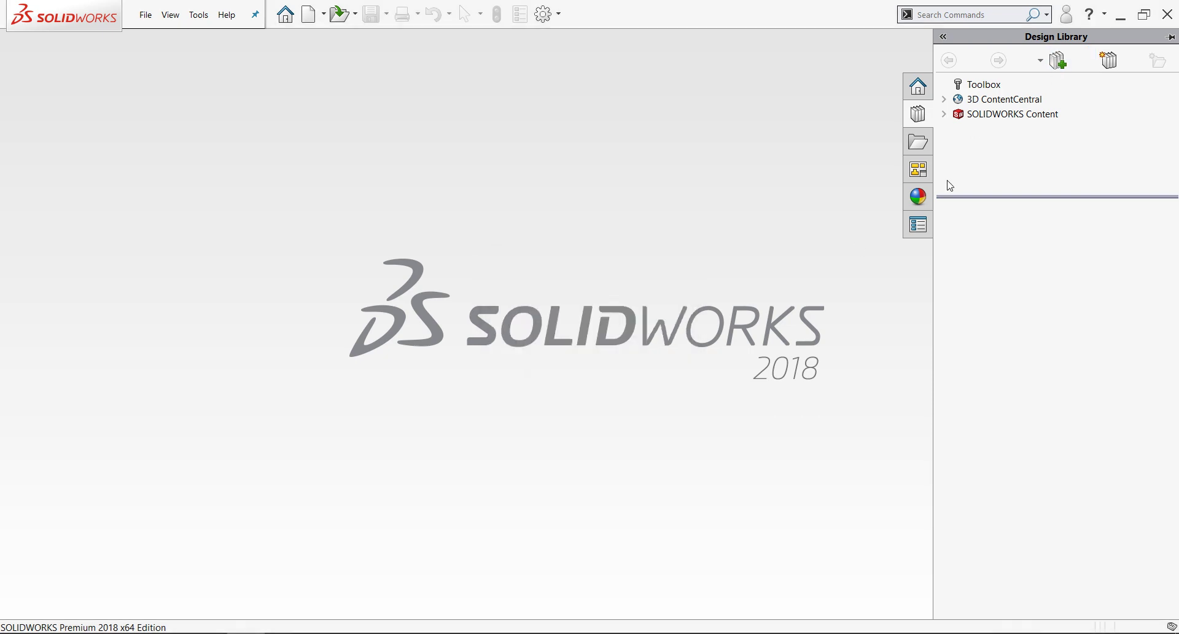
left_click(1110, 59)
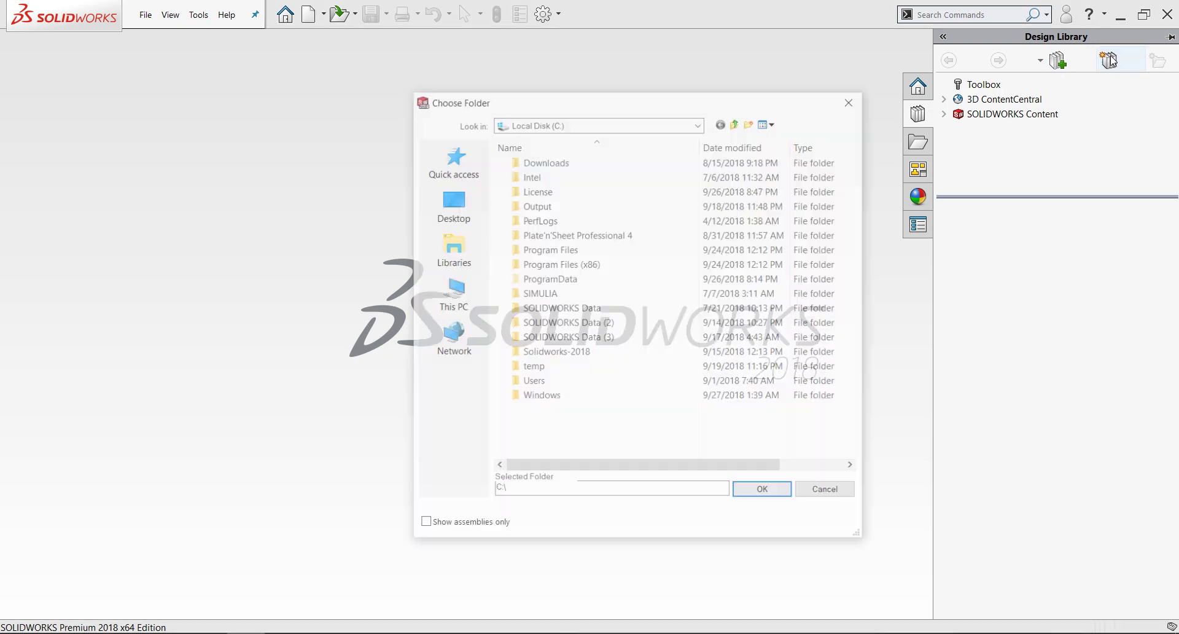
left_click(600, 123)
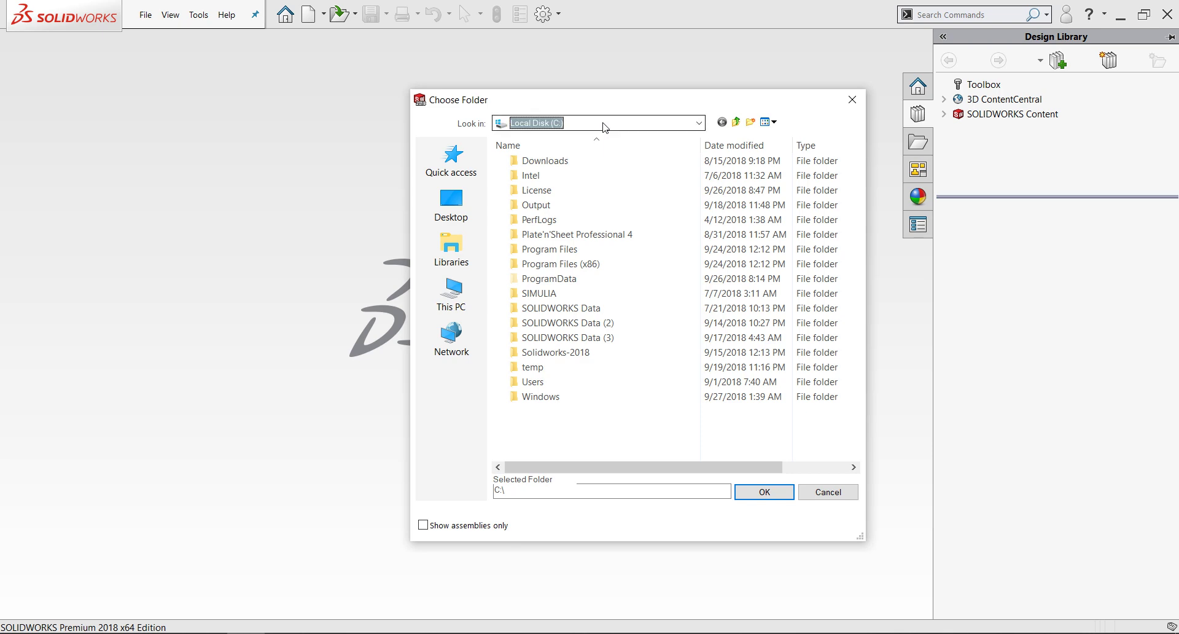
scroll(583, 258, "up", 3)
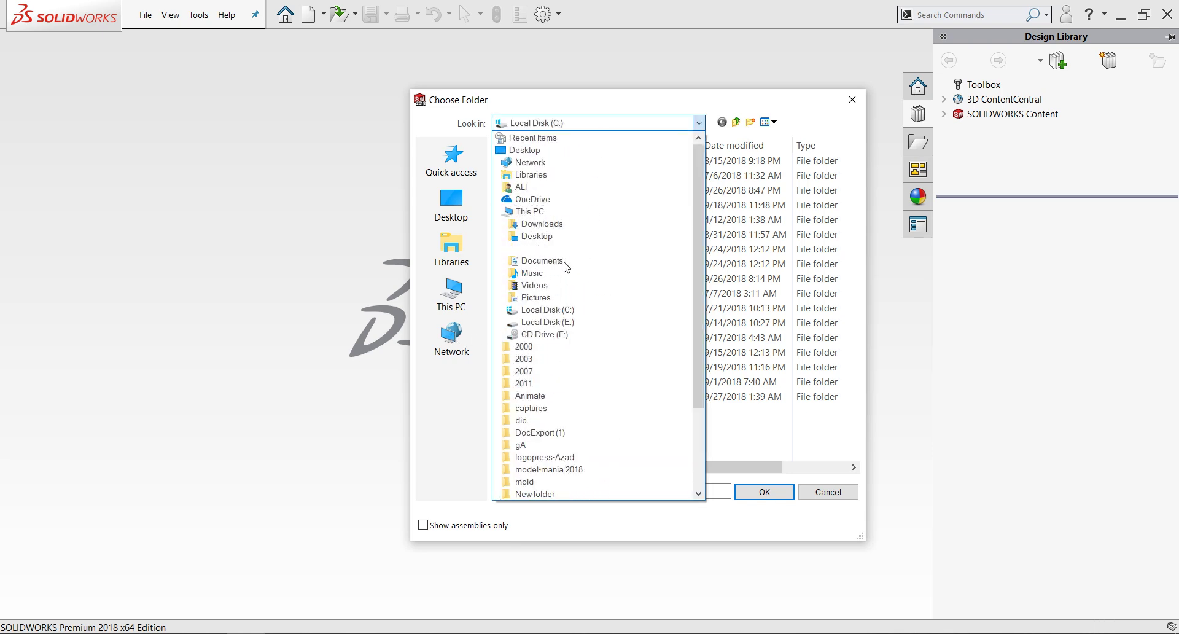
left_click(556, 312)
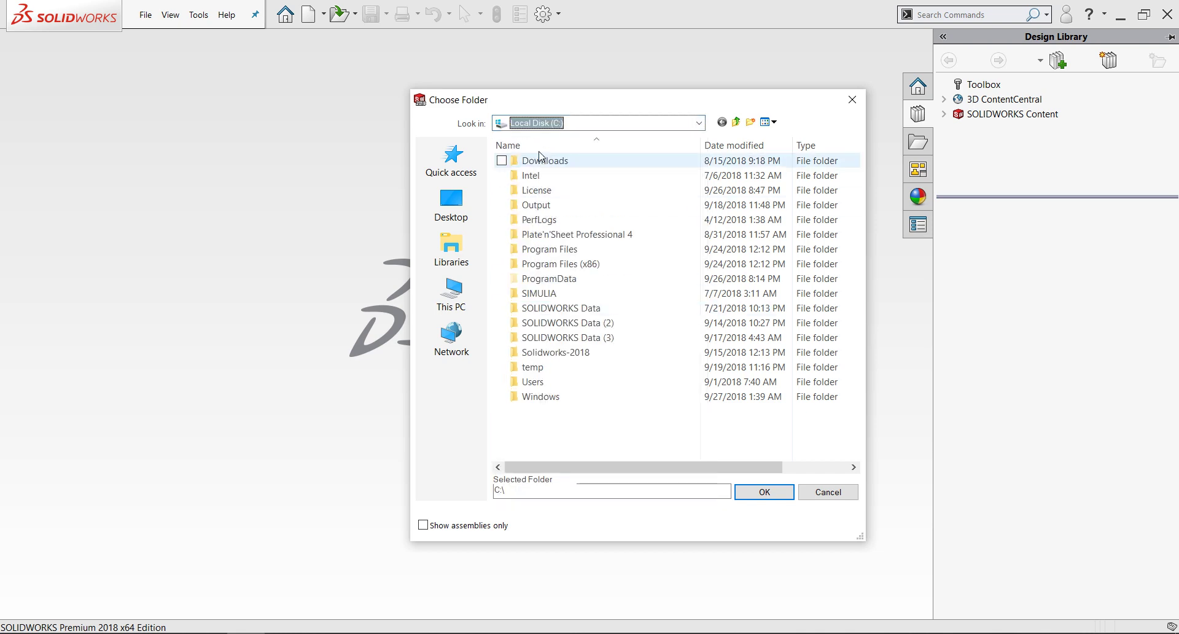
Choose the folder C:\ProgramData\SOLIDWORKS\SOLIDWORKS 2018\design library as the new Design Library location
double_click(550, 278)
scroll(587, 348, "down", 6)
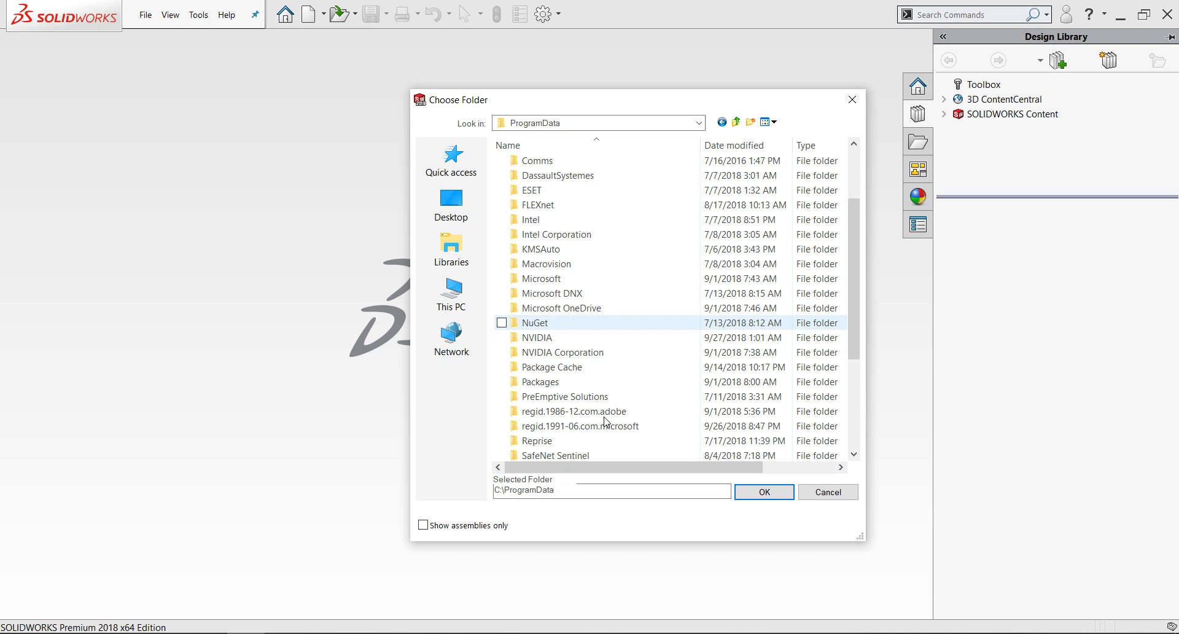
double_click(571, 352)
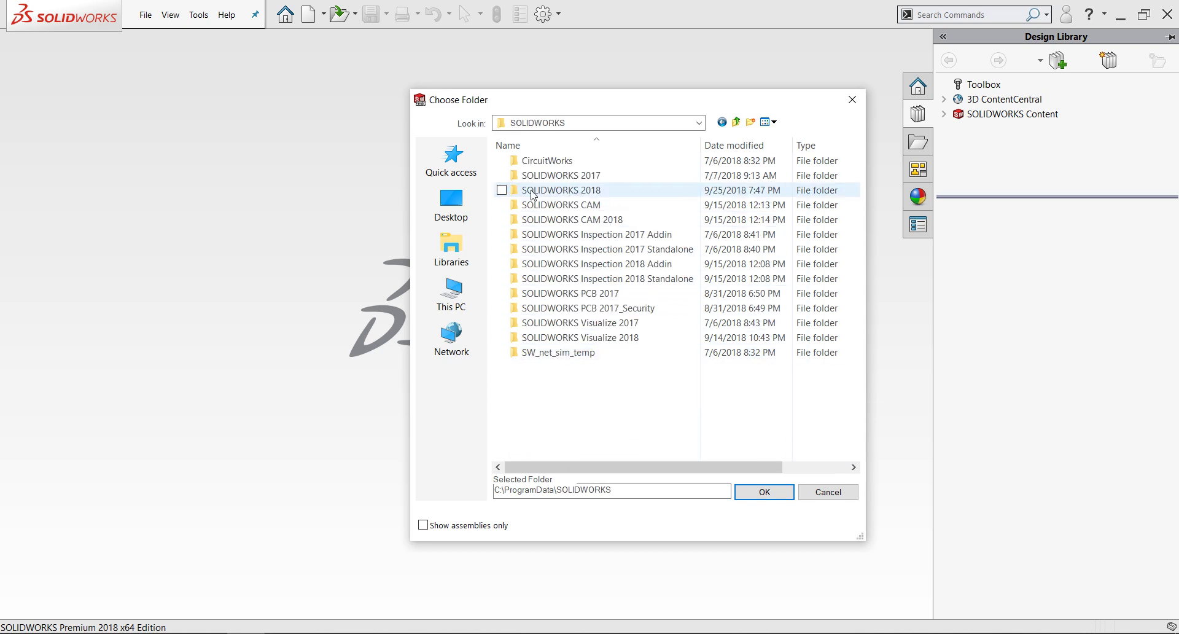
left_click(590, 193)
double_click(590, 193)
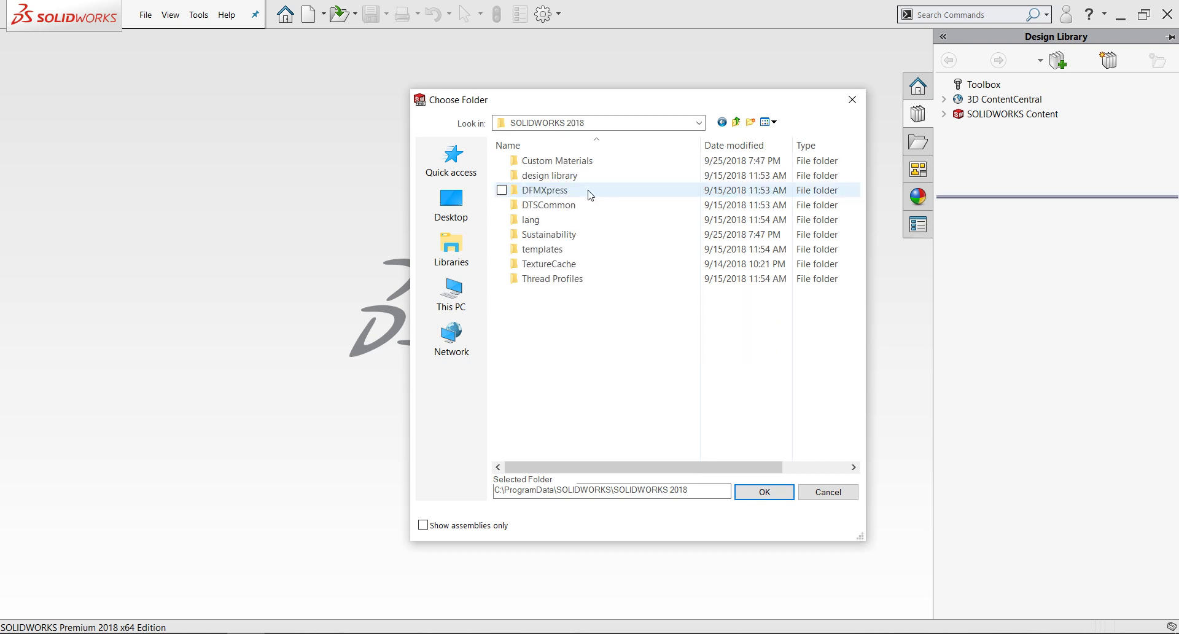
left_click(535, 176)
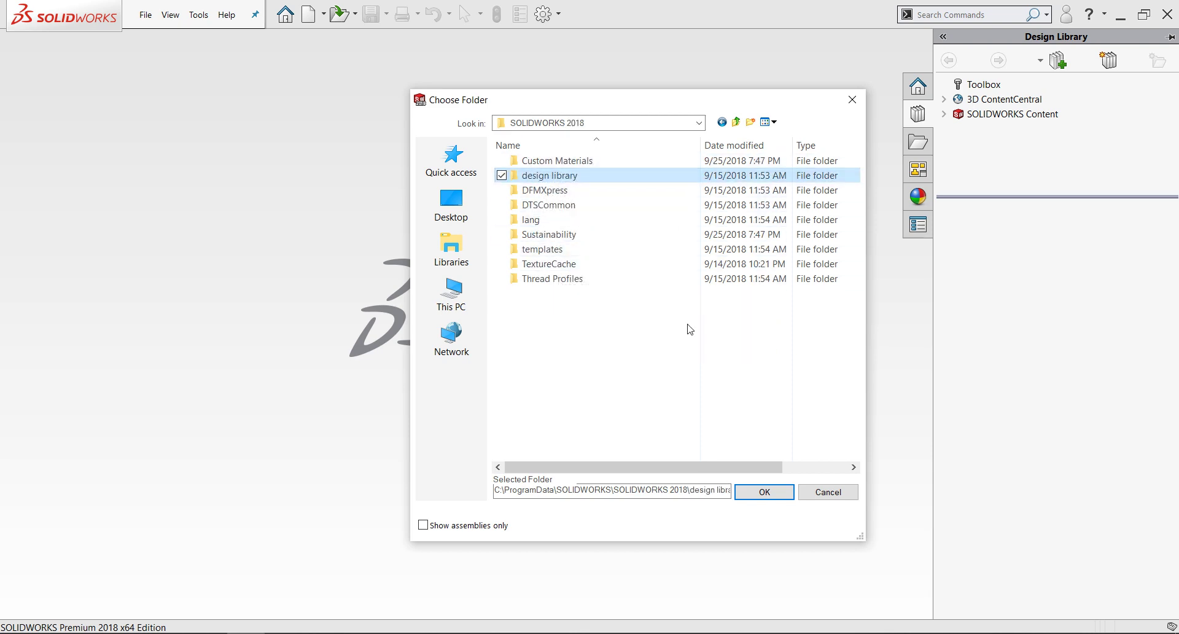
left_click(766, 493)
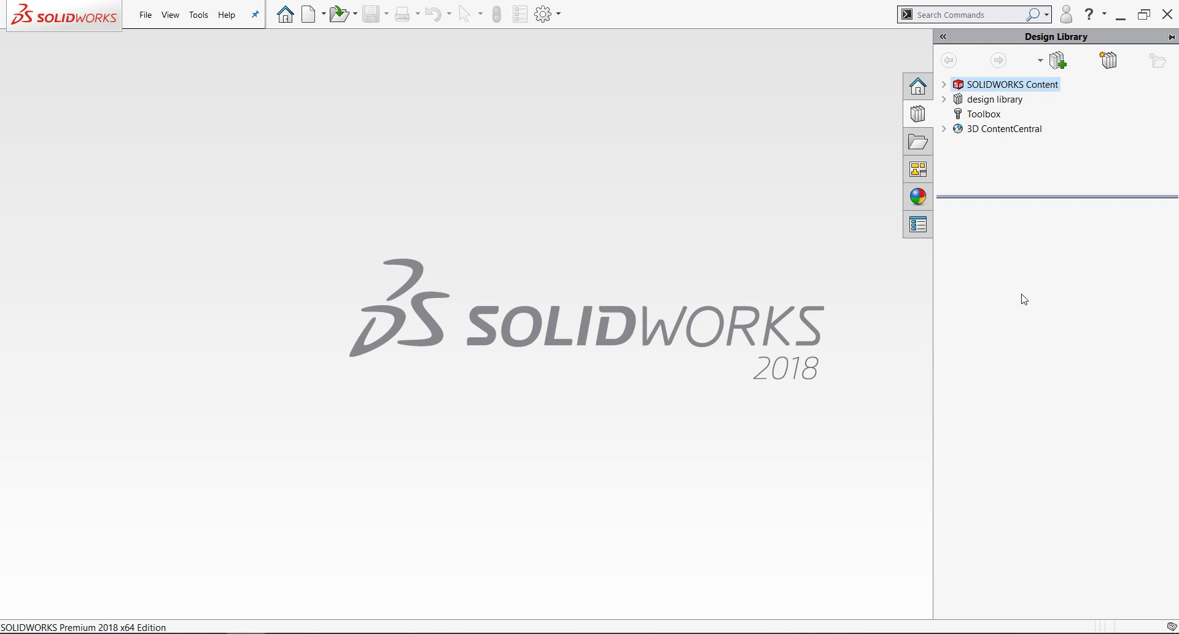
Expand the added design library and look through its subfolders
left_click(945, 99)
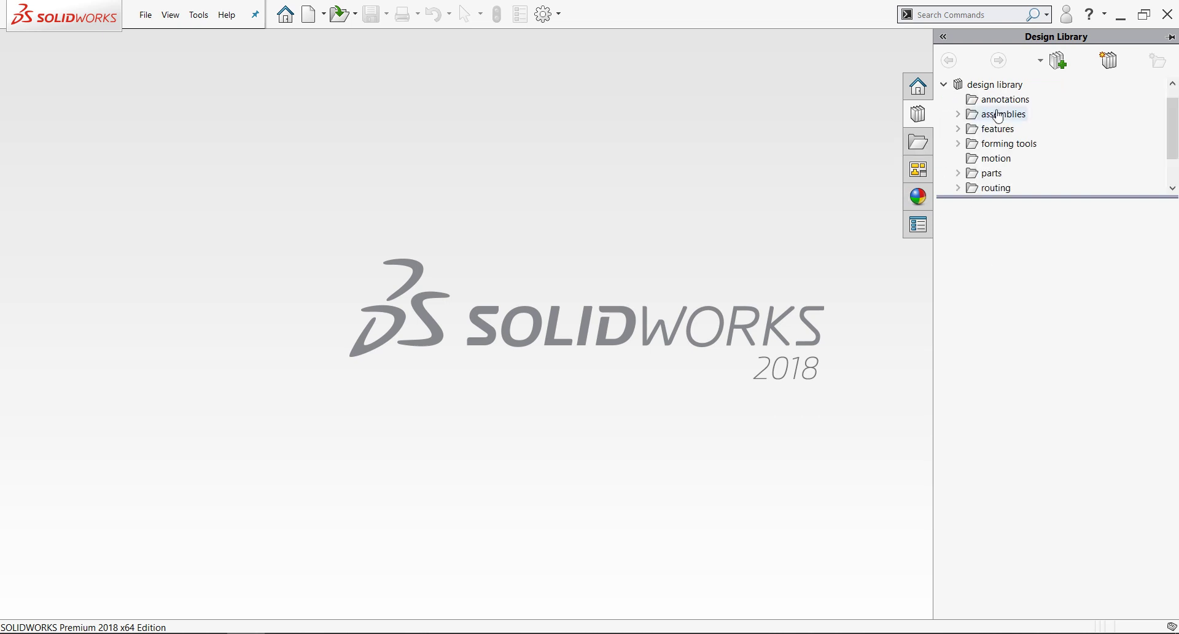
scroll(998, 123, "down", 2)
scroll(998, 147, "up", 3)
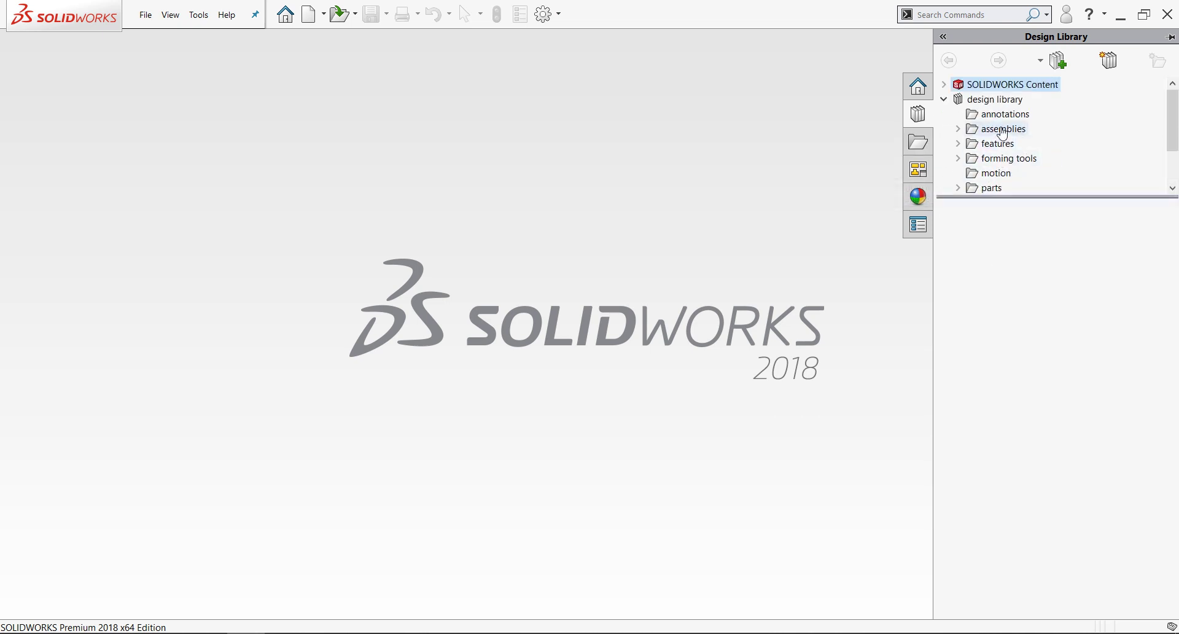
scroll(1004, 159, "down", 2)
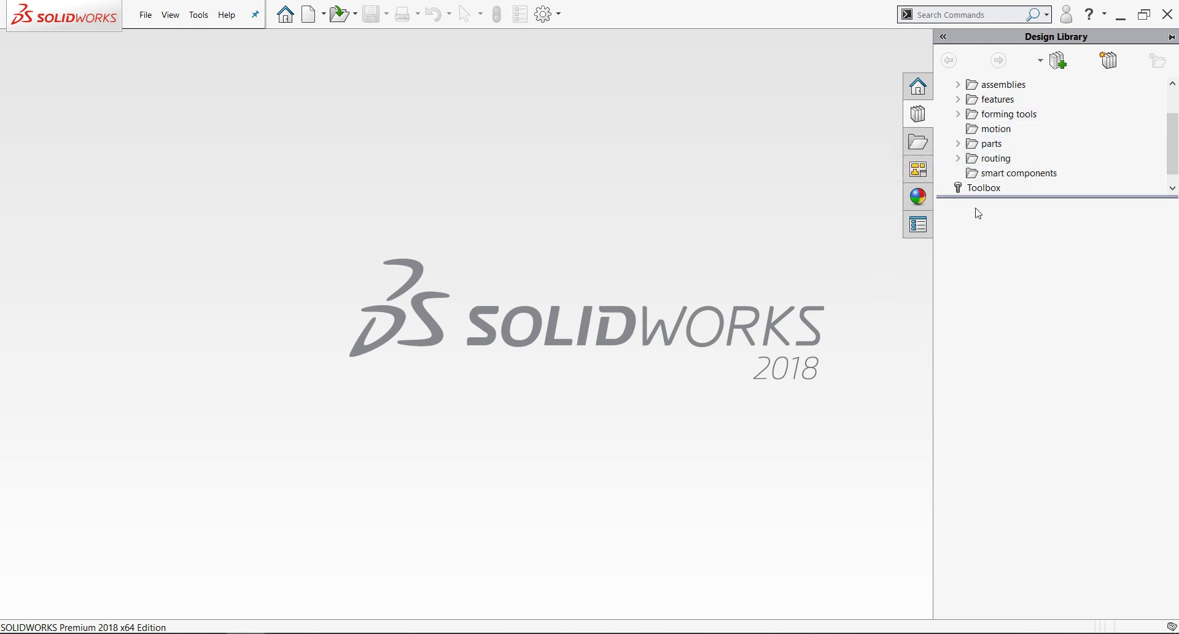
scroll(1027, 175, "up", 3)
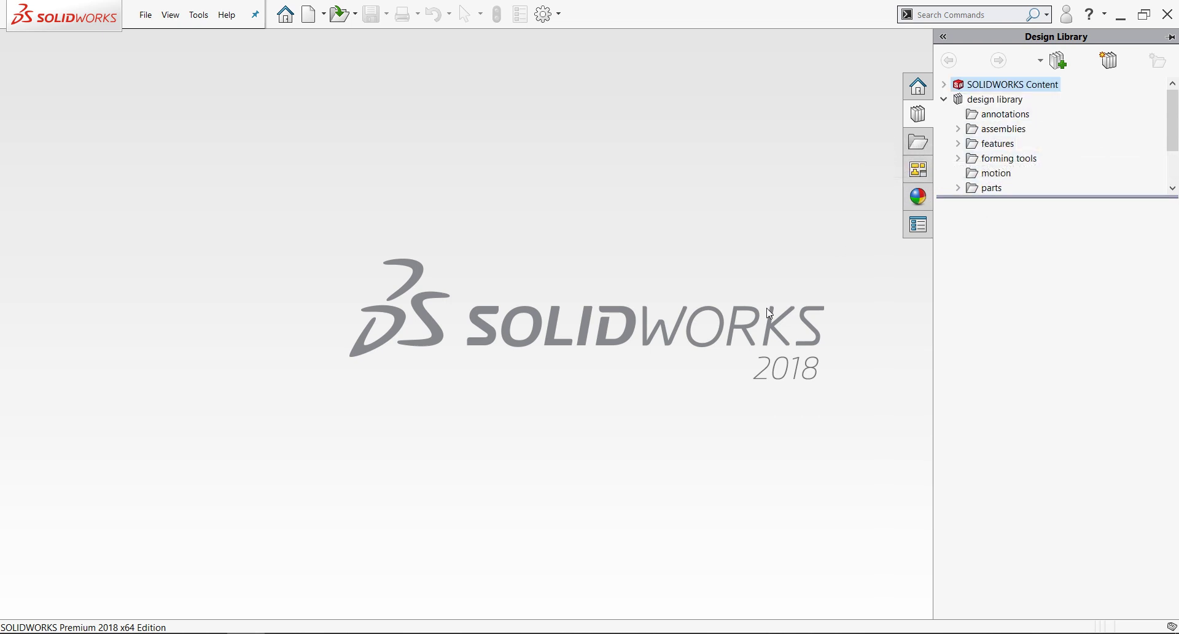
Switch to the PowerPoint presentation and review slide 1 and the folder path on slide 2
left_click(296, 633)
left_click(92, 182)
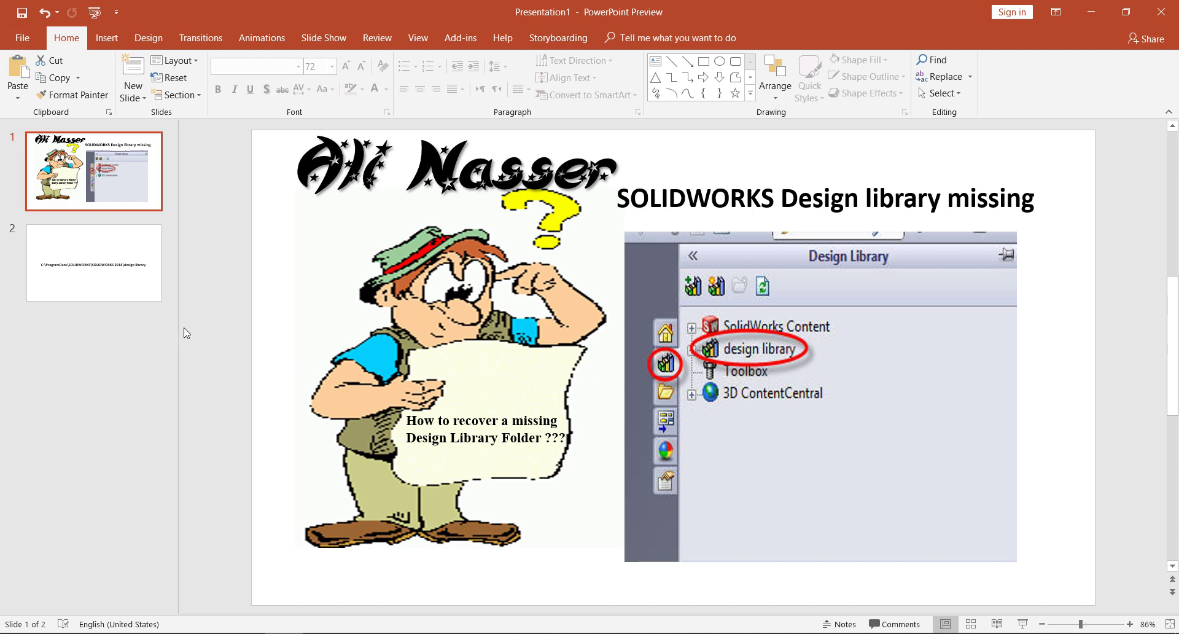
left_click(123, 283)
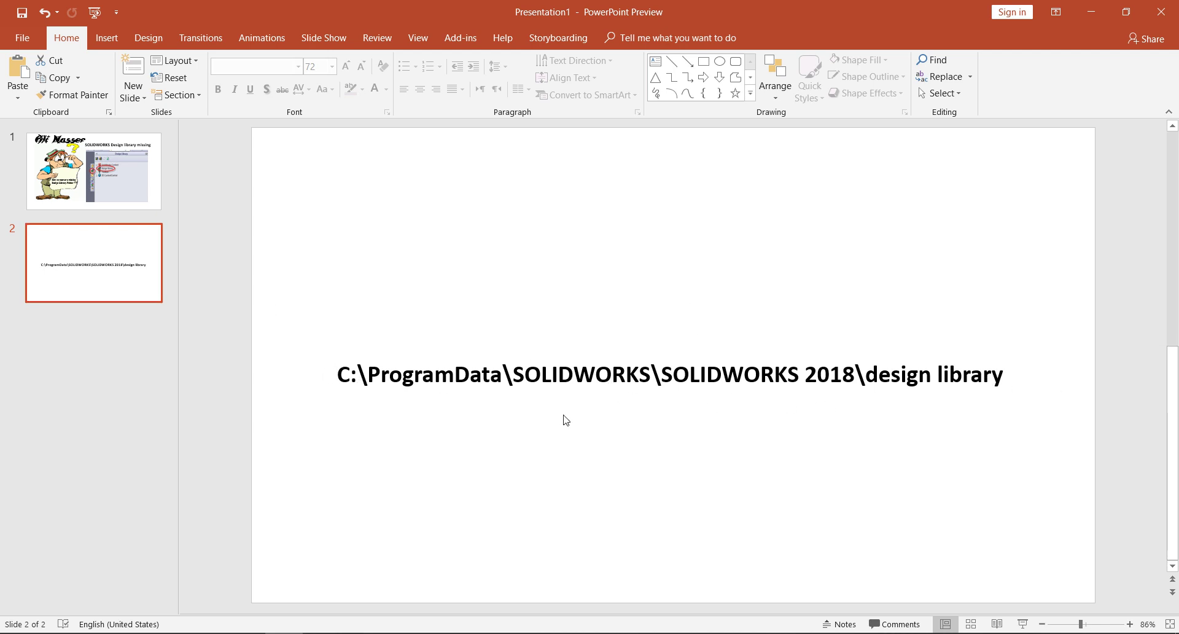
Switch to SOLIDWORKS and start adding another Design Library file location, setting the folder chooser to Local Disk (C:)
key("alt+Tab")
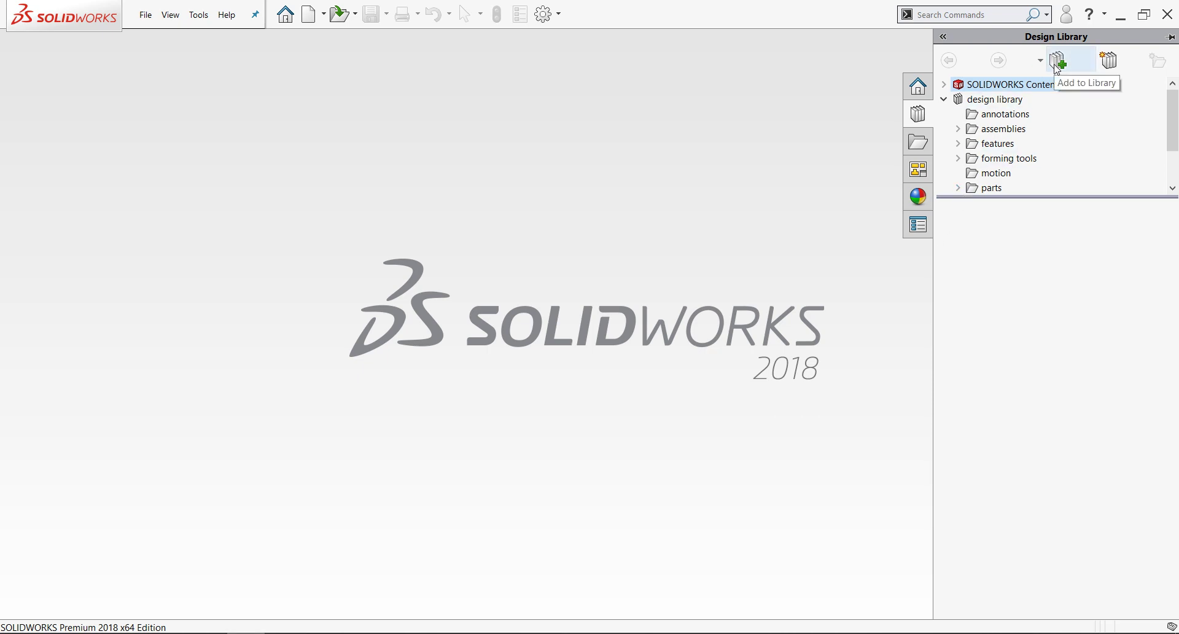
left_click(1108, 61)
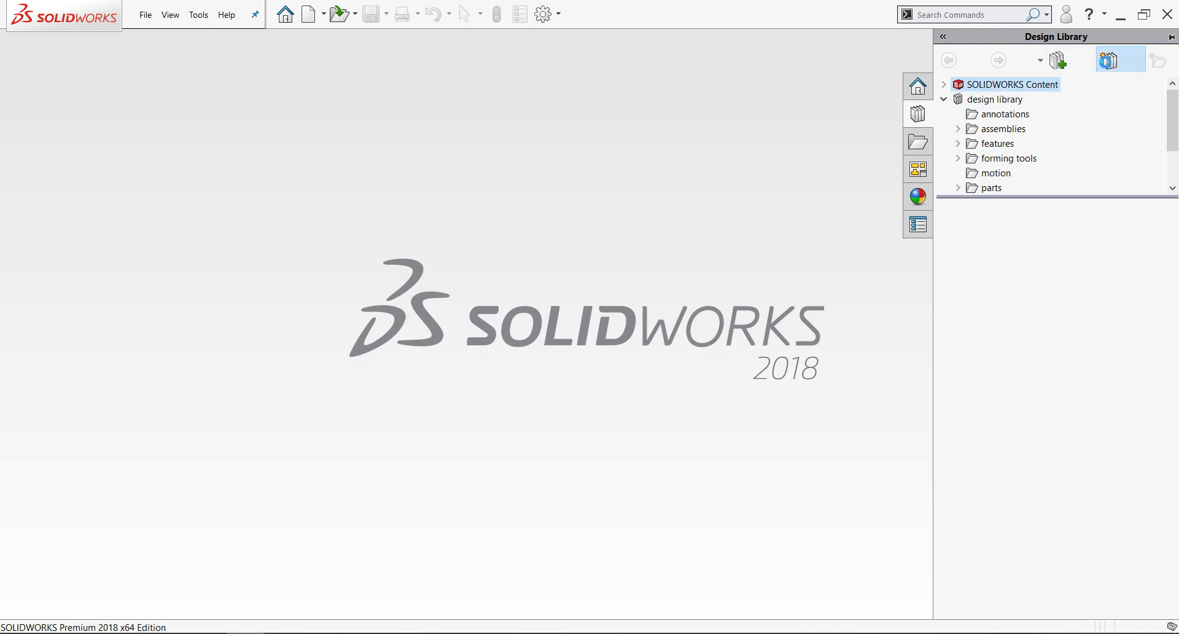
left_click(698, 122)
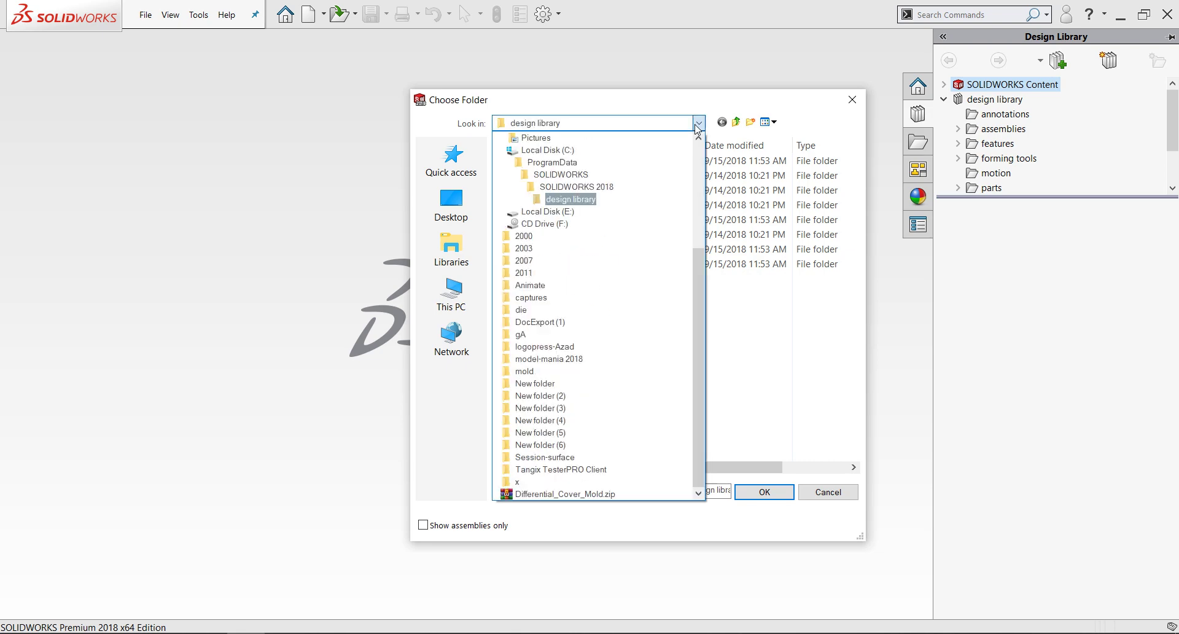
scroll(590, 198, "up", 1)
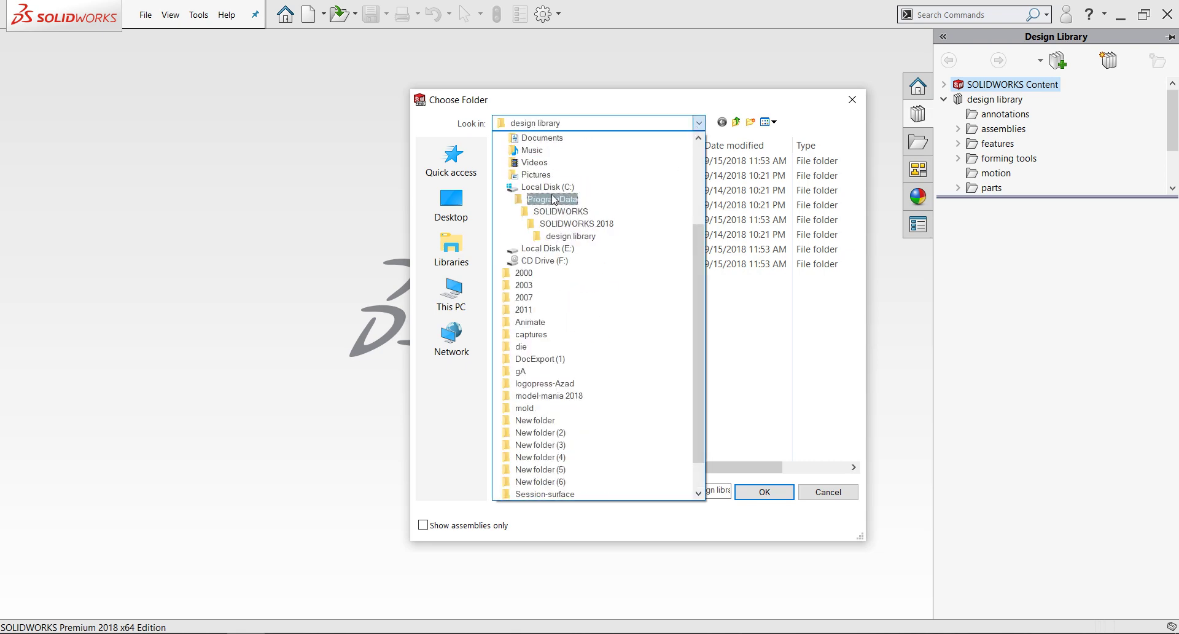
left_click(548, 187)
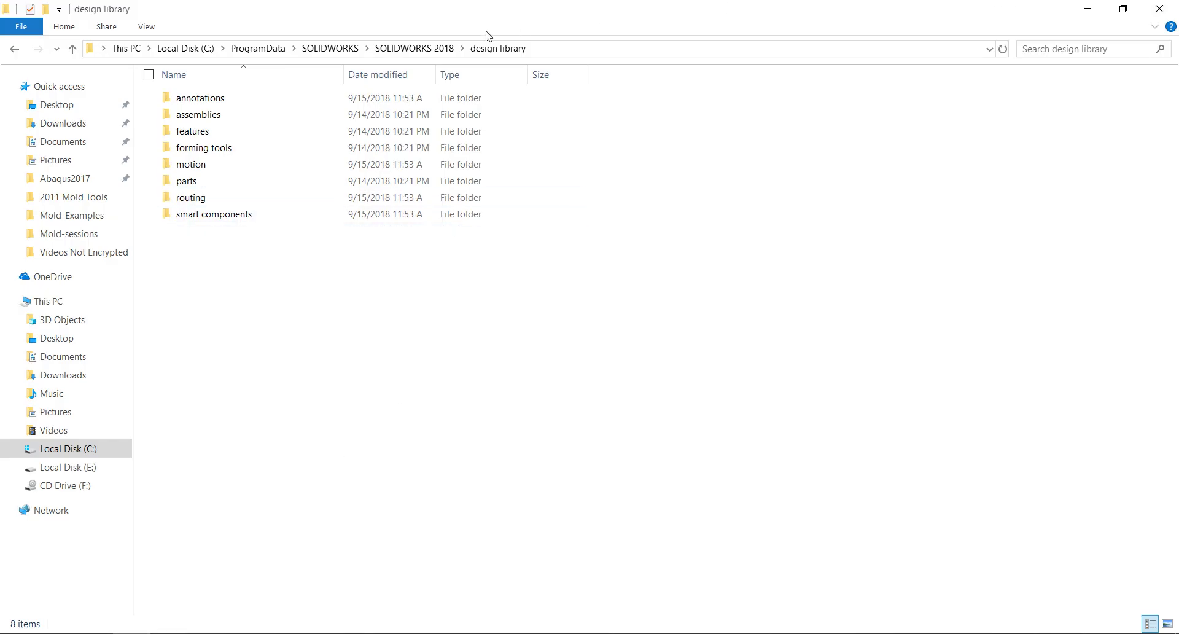
Check the hidden files and folders setting in File Explorer's Folder Options, then return to SOLIDWORKS
left_click(150, 28)
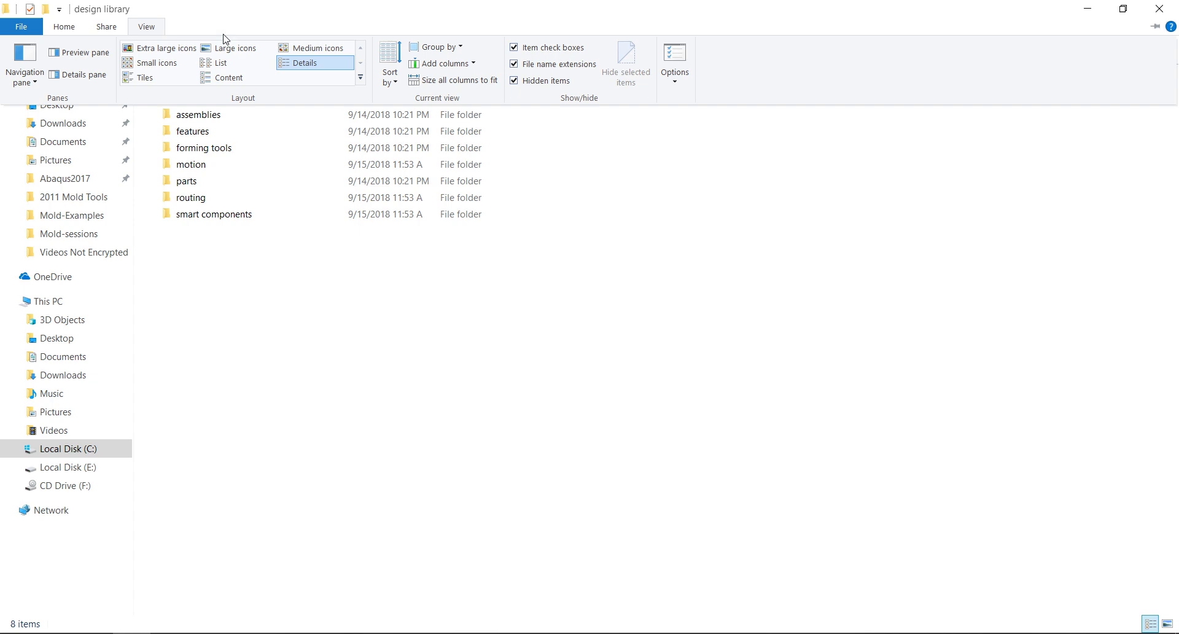
left_click(671, 80)
left_click(712, 98)
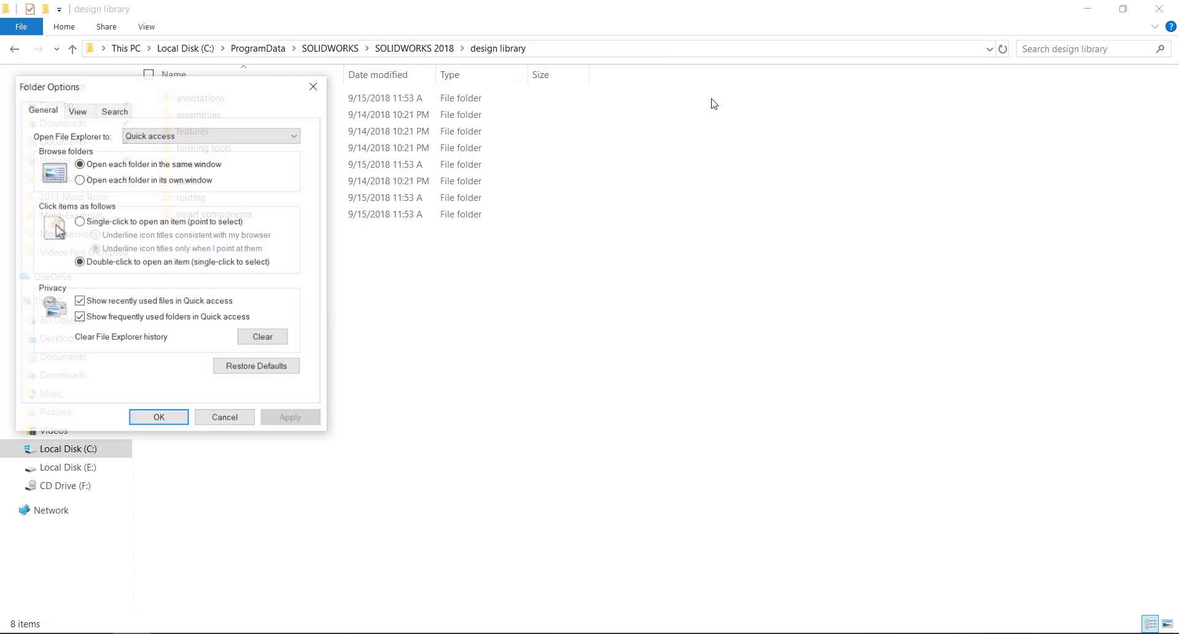
left_click(76, 111)
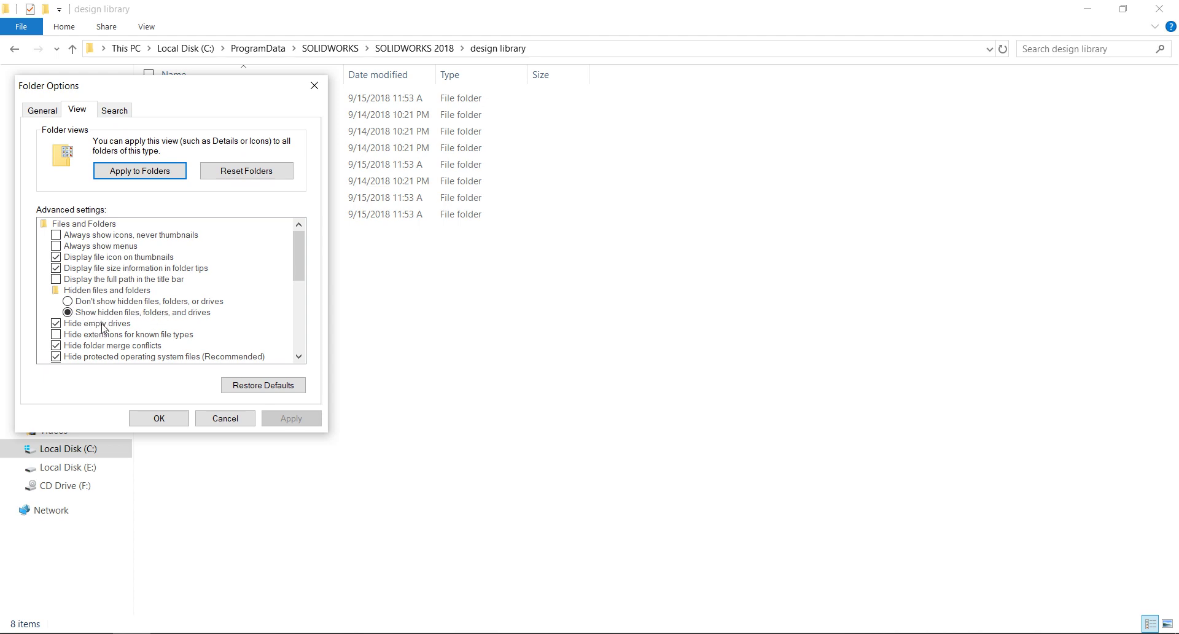
left_click(174, 417)
left_click(1088, 8)
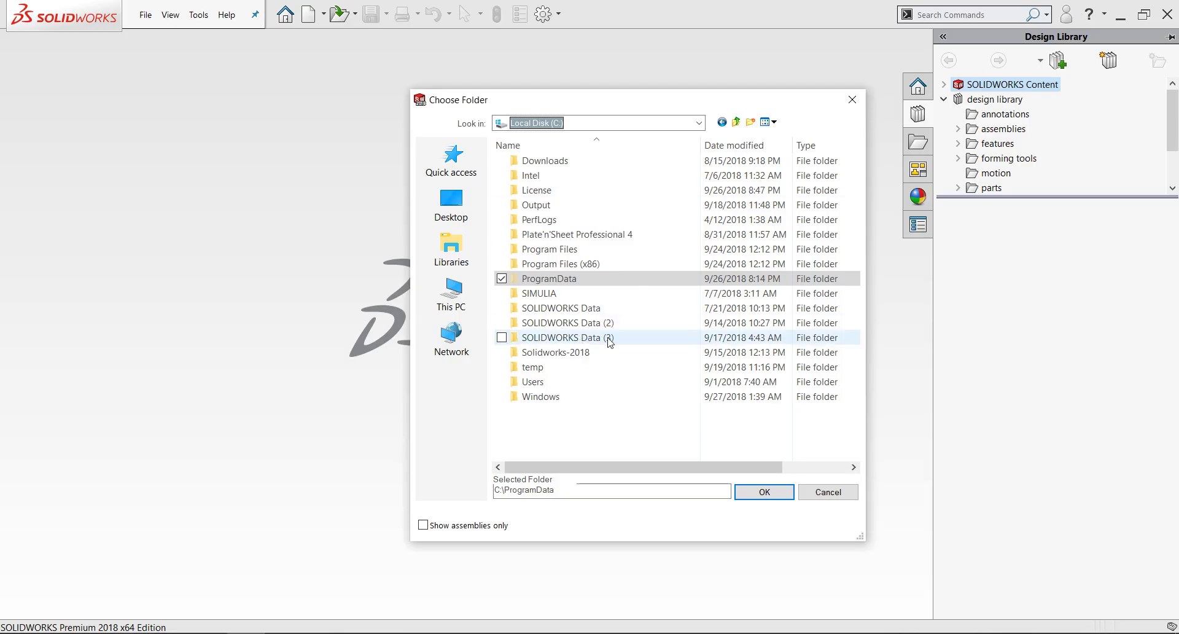
Browse to C:\ProgramData\SOLIDWORKS\SOLIDWORKS 2018, select the design library folder, and cancel the folder selection
double_click(551, 284)
scroll(553, 283, "down", 5)
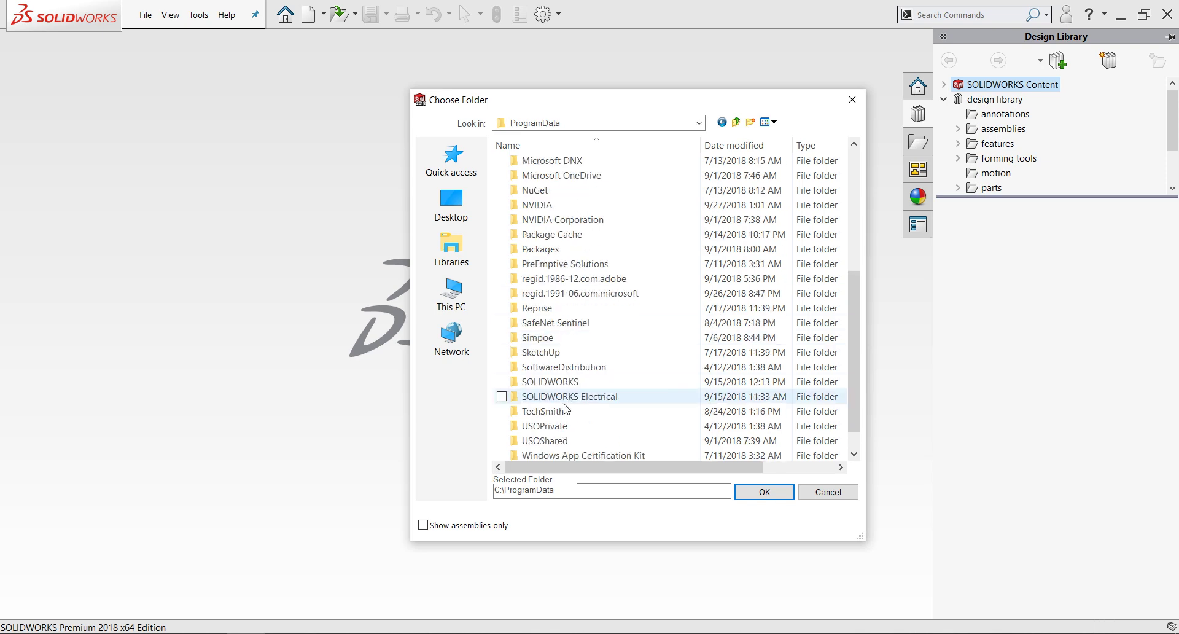
double_click(550, 382)
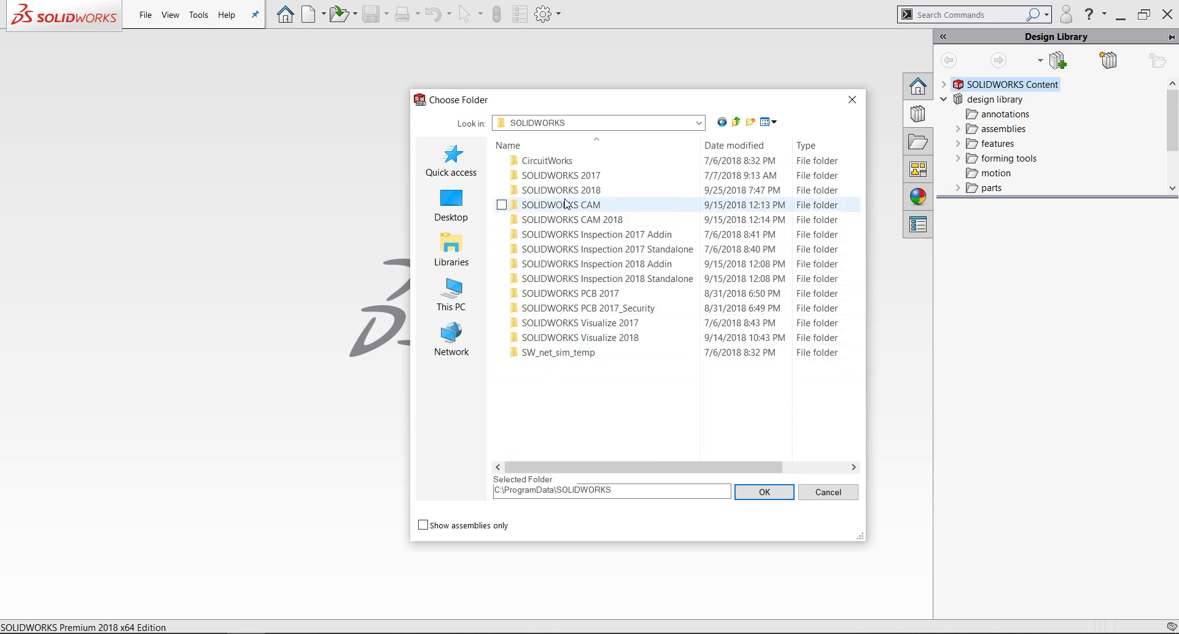
left_click_drag(622, 106, 378, 156)
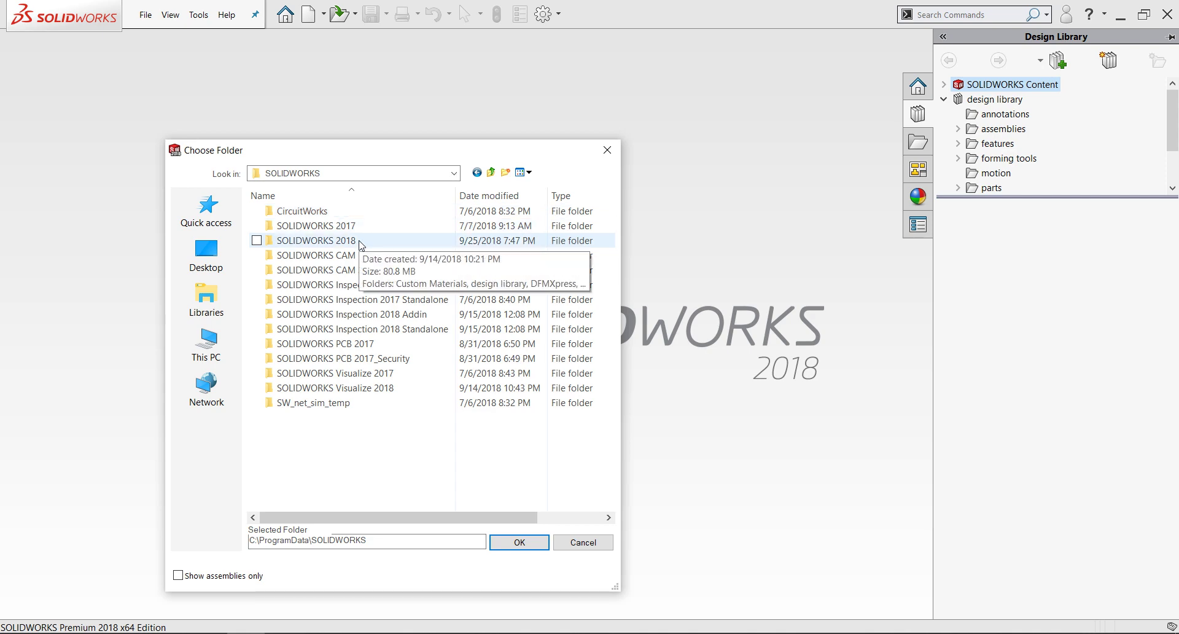
double_click(332, 240)
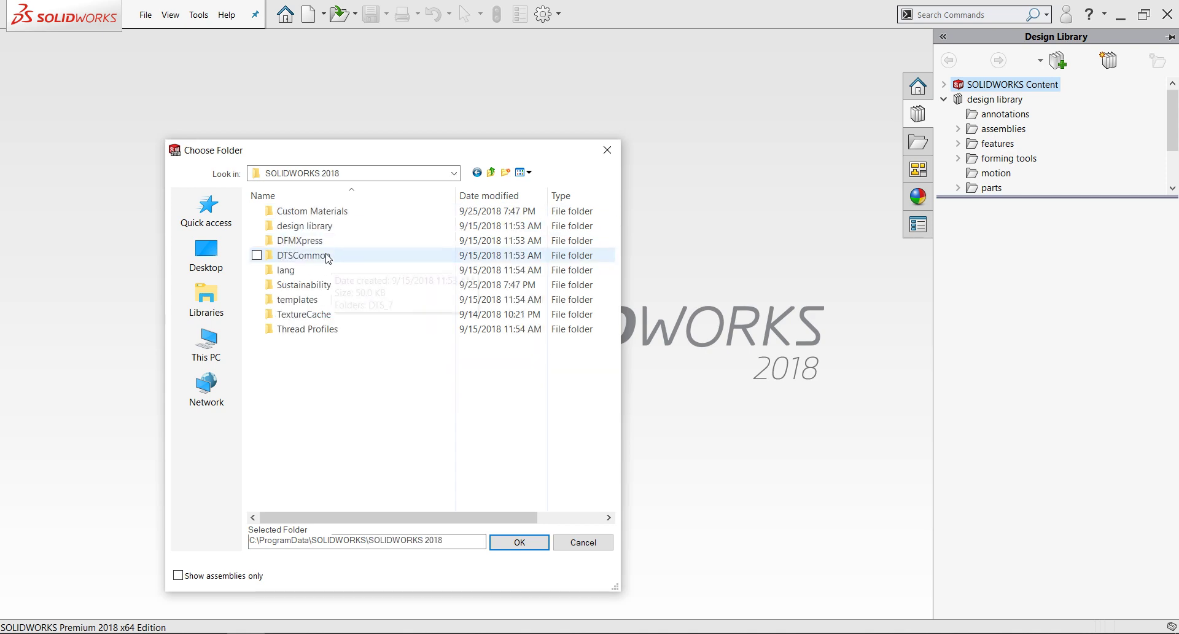
left_click(289, 226)
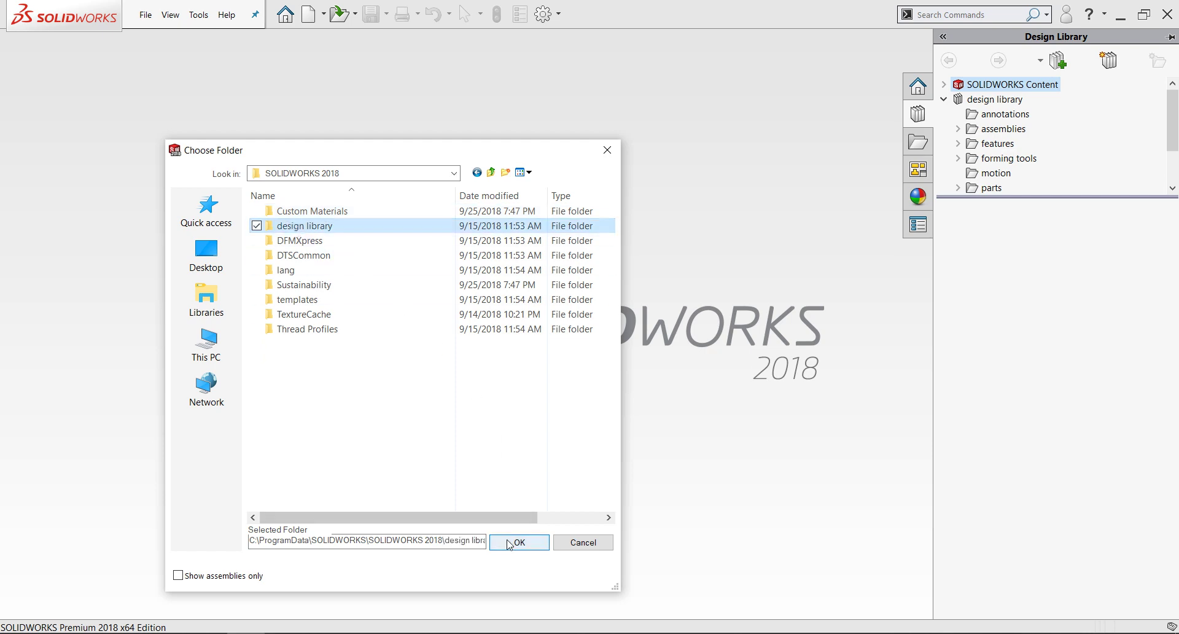
left_click(583, 542)
Collapse and re-expand the design library in the Design Library tree to look over its subfolders
double_click(954, 102)
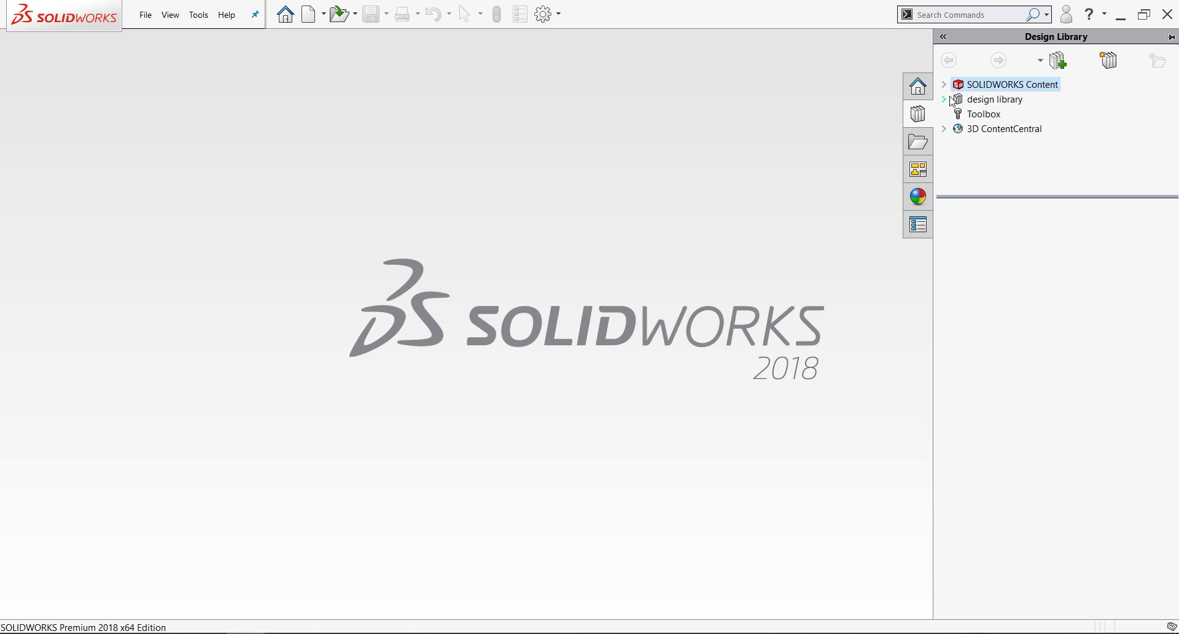
left_click(978, 114)
double_click(992, 100)
scroll(1013, 159, "down", 1)
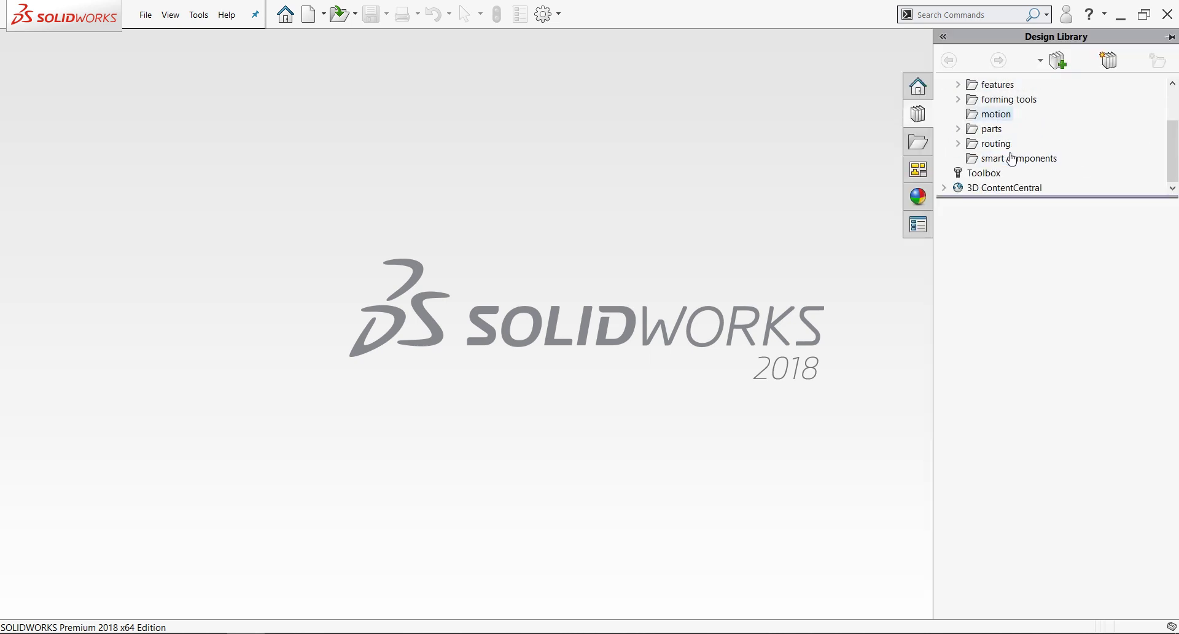
Mark the forming tools folder and all its subfolders as forming tools folders
left_click(998, 100)
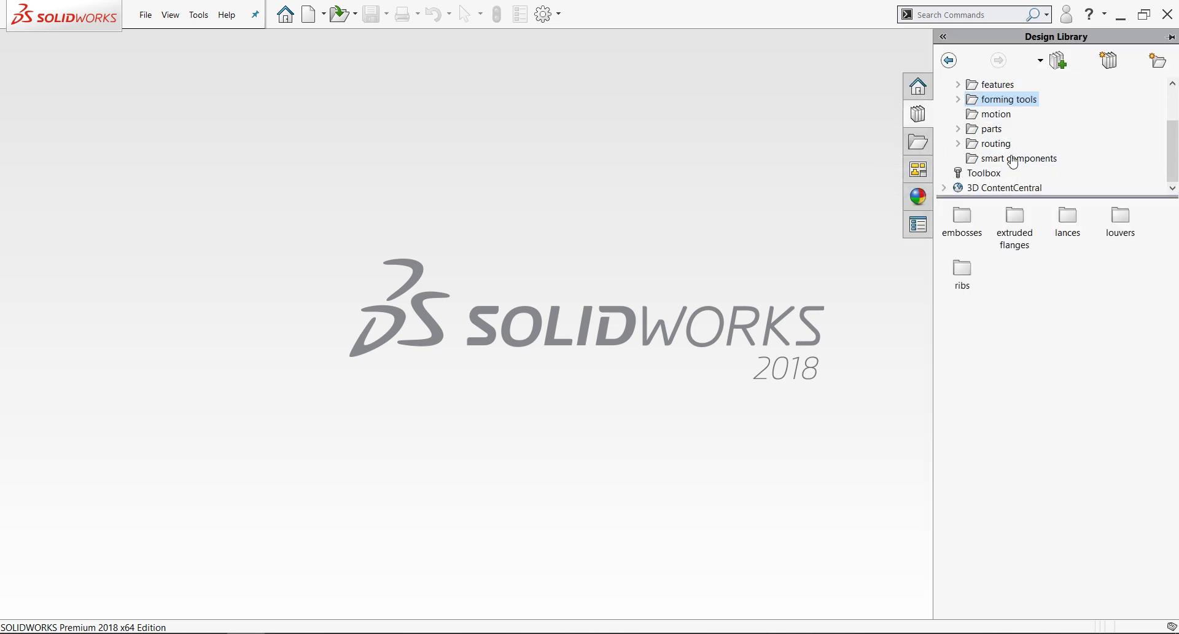
right_click(991, 99)
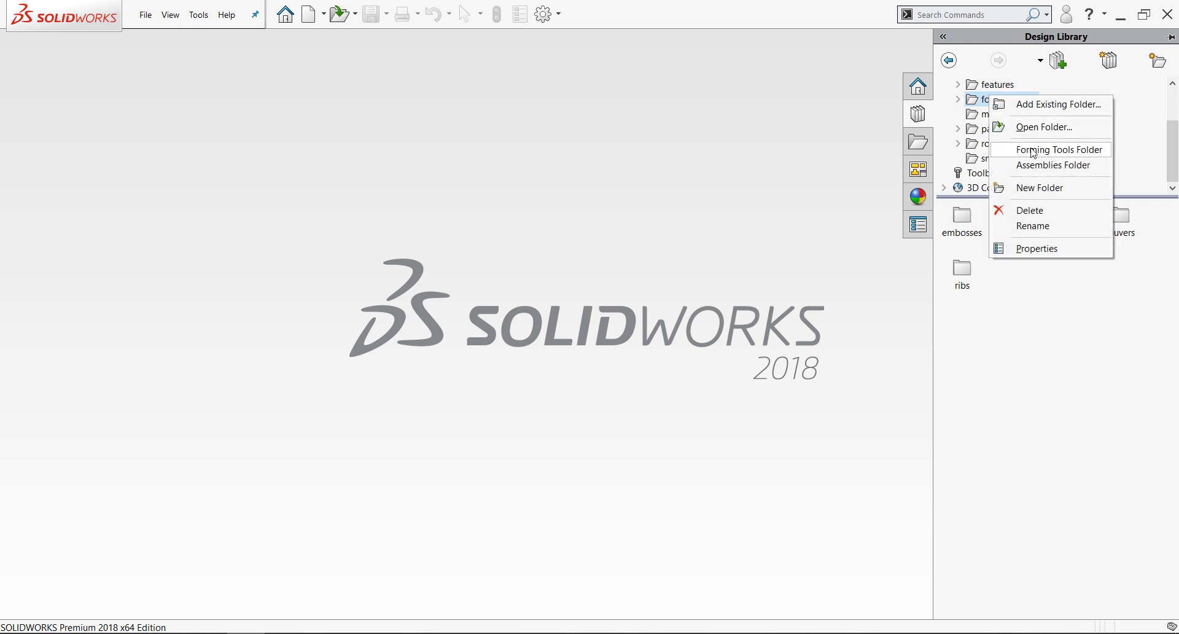
left_click(1066, 153)
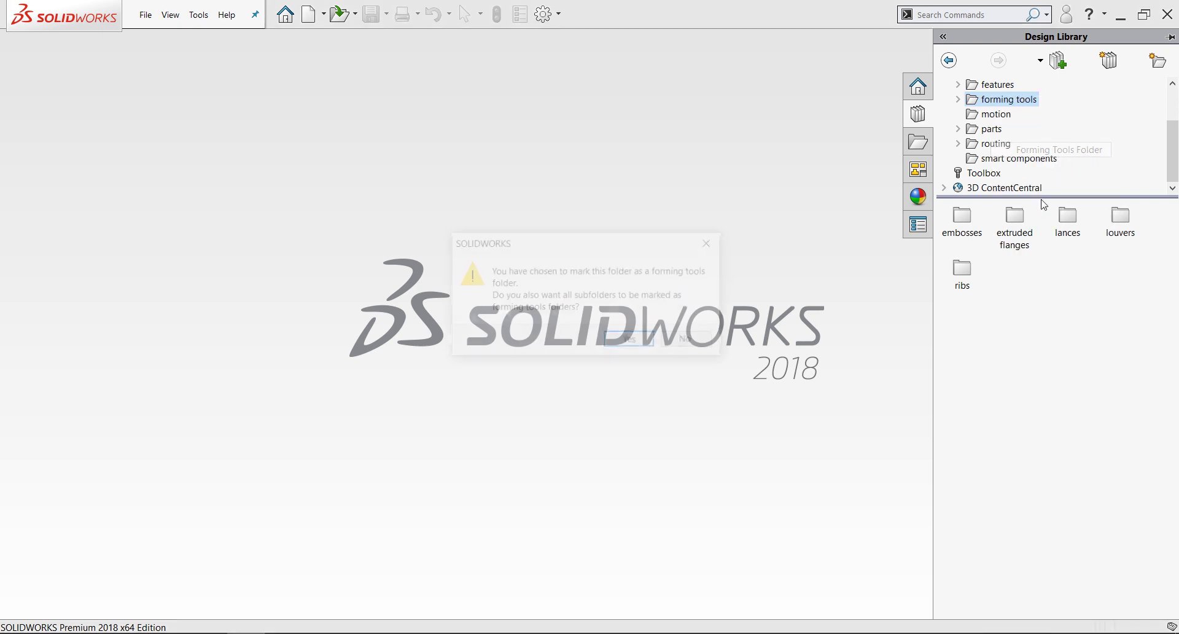
left_click(624, 341)
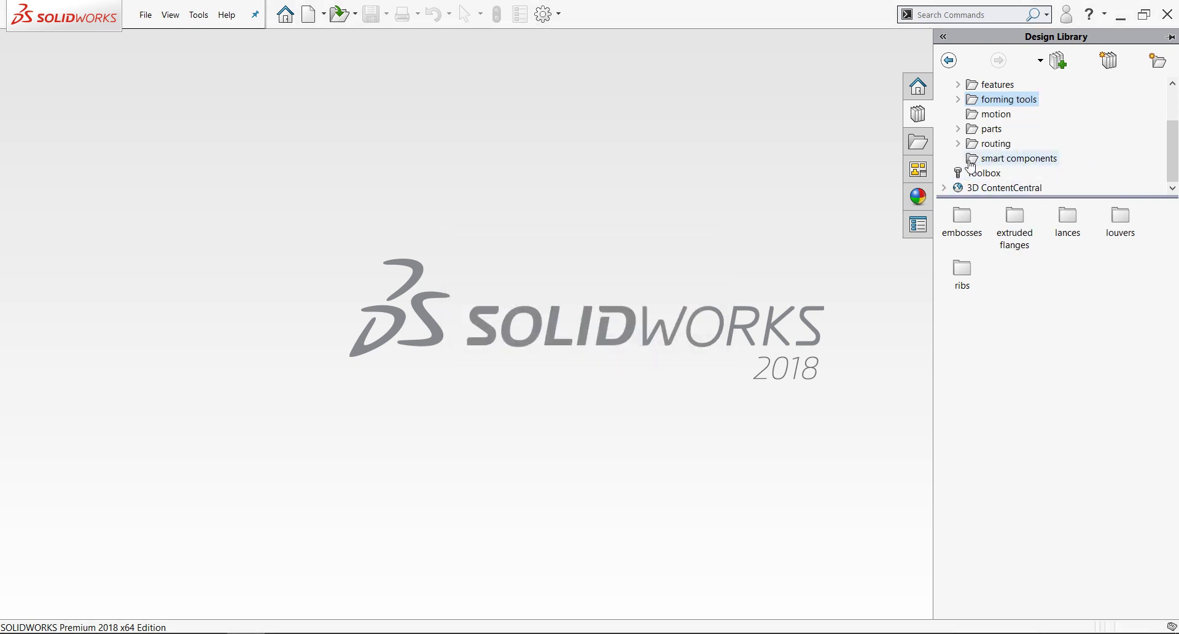
right_click(1003, 101)
left_click(987, 368)
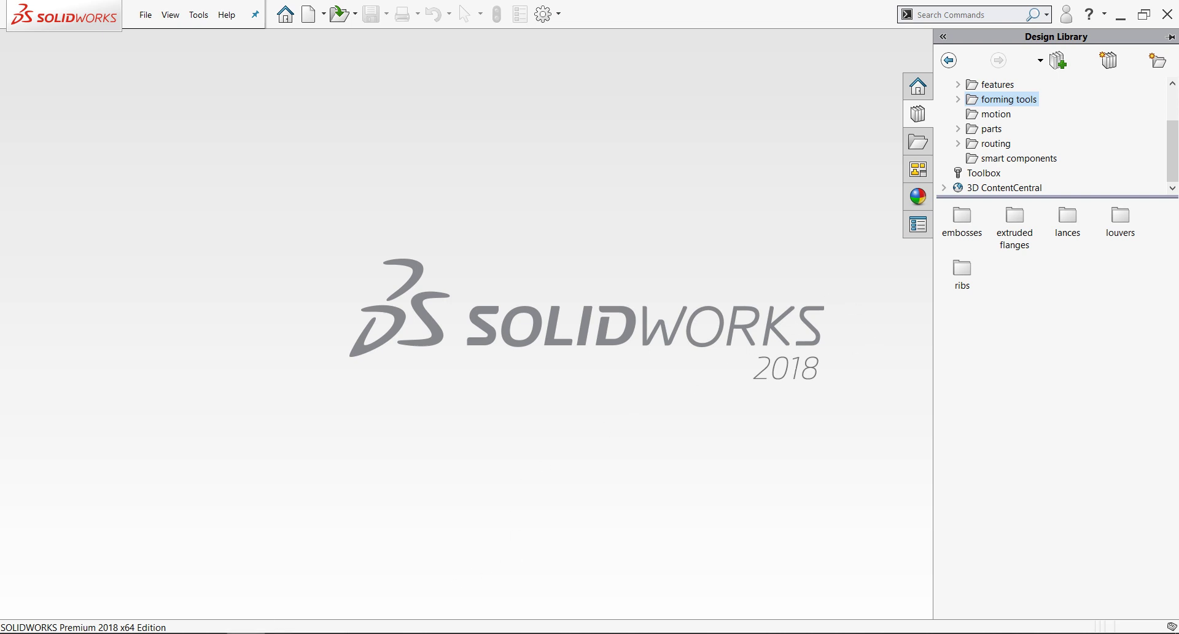
mouse_move(246, 633)
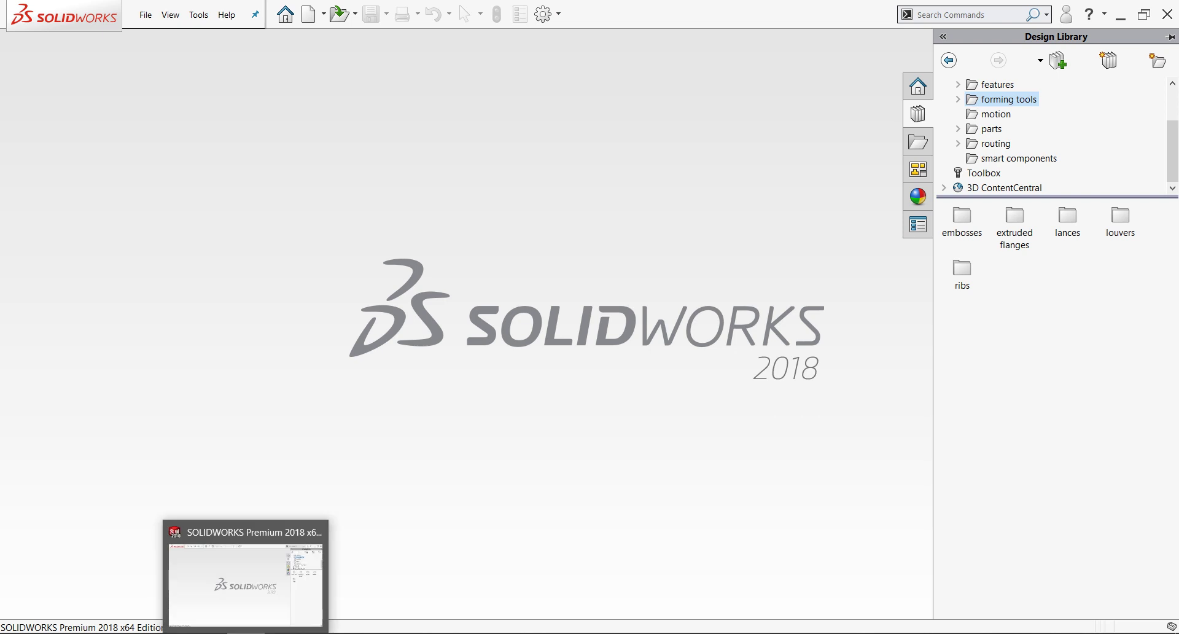